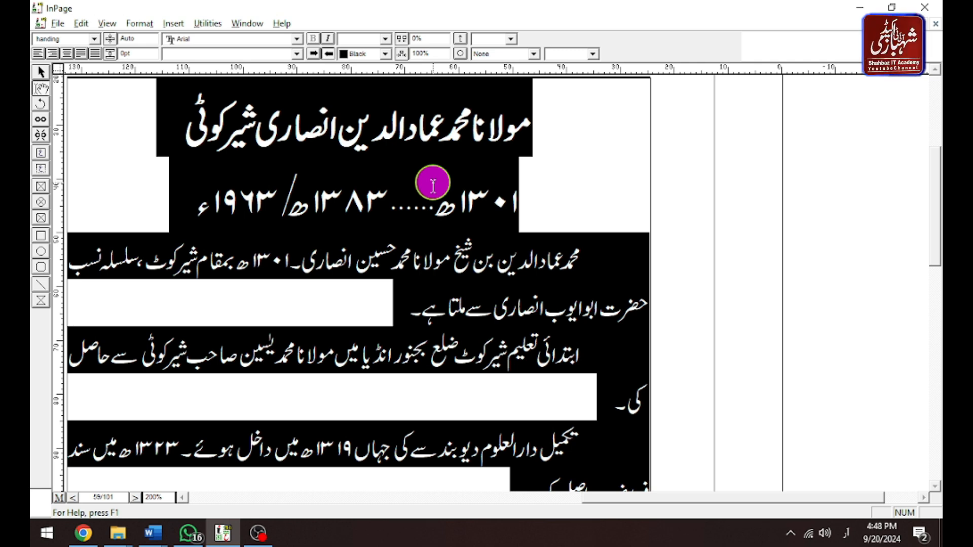
# Switch from the InPage layout to the Asatiza Darul Uloom Word document.
pyautogui.hotkey('ctrl', '5')
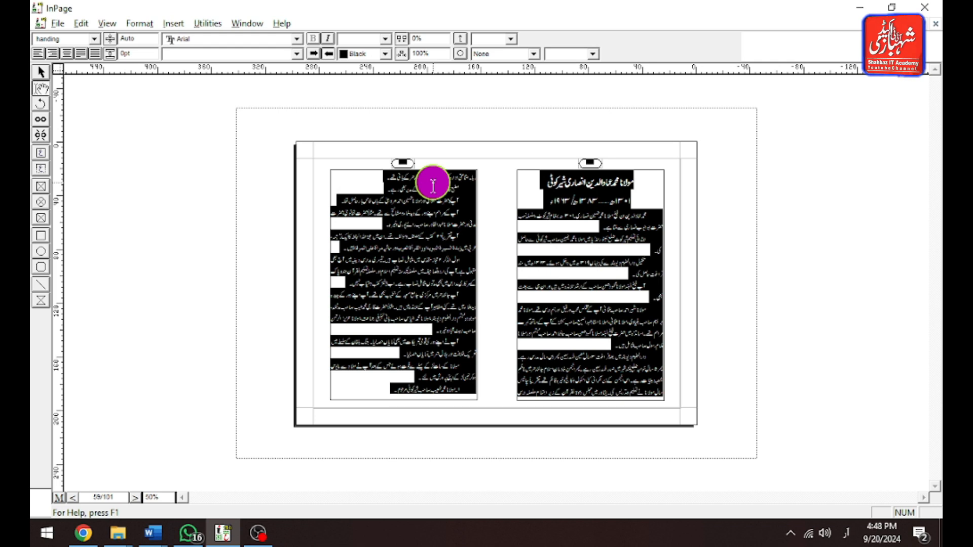
pyautogui.press('pagedown')
pyautogui.press('pageup')
pyautogui.hotkey('ctrl', '2')
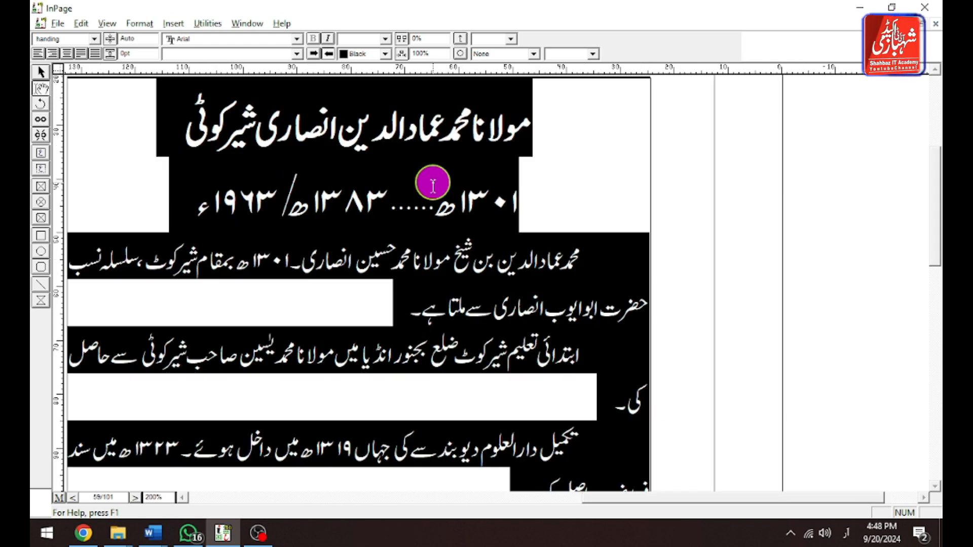
pyautogui.hotkey('alt', 'Tab')
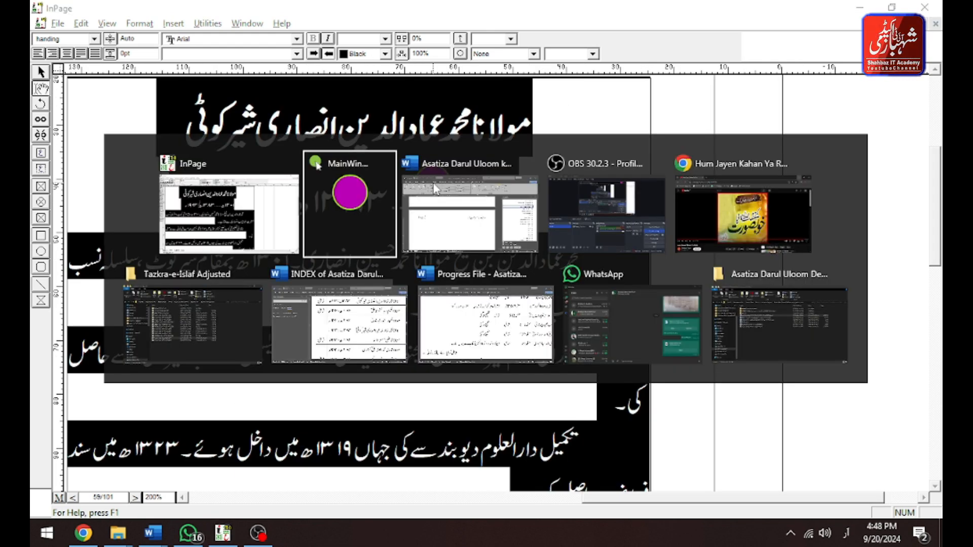
pyautogui.click(435, 189)
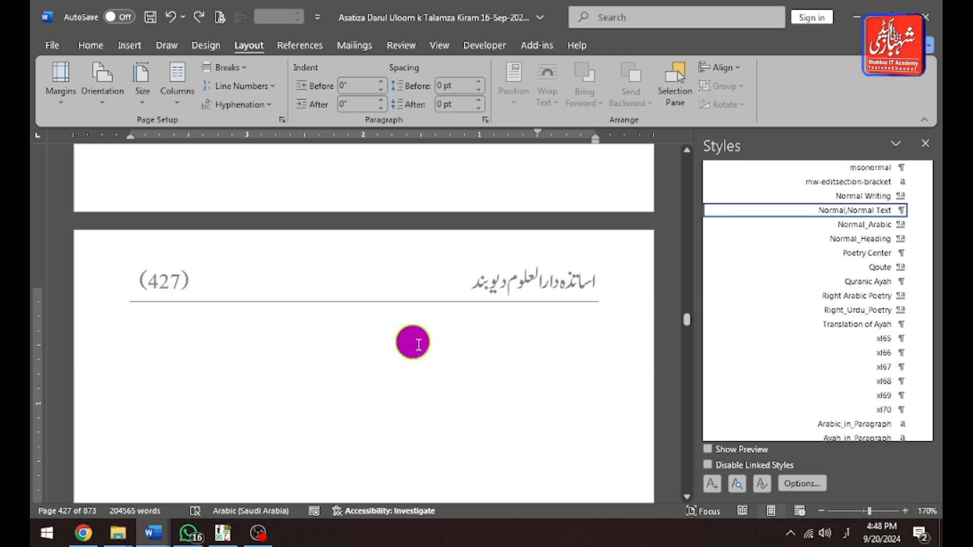
# Switch to the INDEX document and check the Maulana Muhammad Imaduddin Ansari Sherkoti entry and its dates in the table.
pyautogui.hotkey('alt', 'Tab')
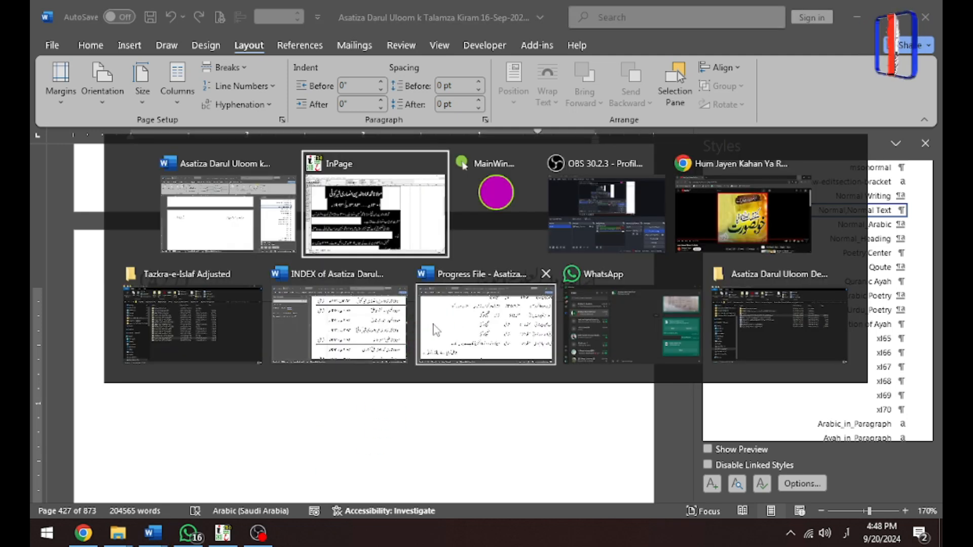
pyautogui.click(374, 329)
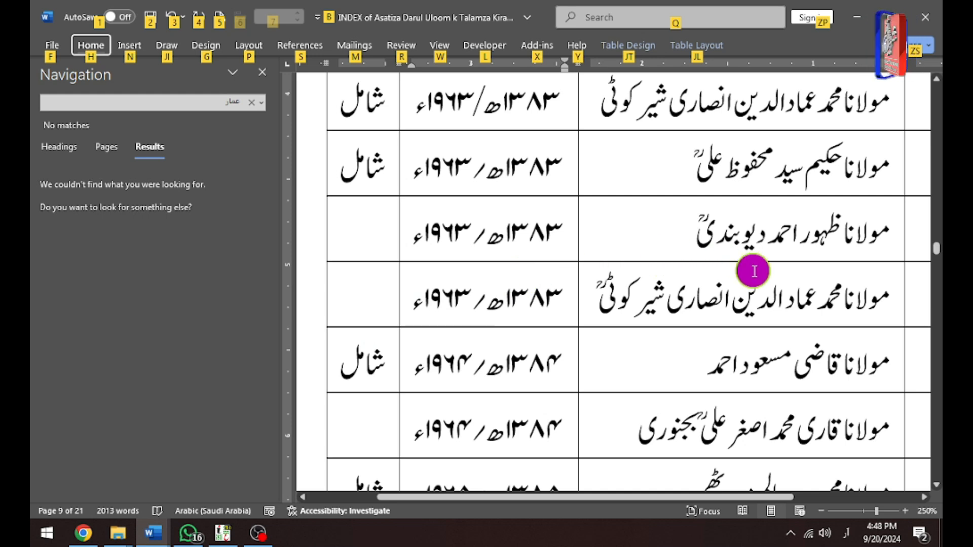
pyautogui.click(823, 302)
pyautogui.hotkey('shift', 'Tab')
pyautogui.press('Tab')
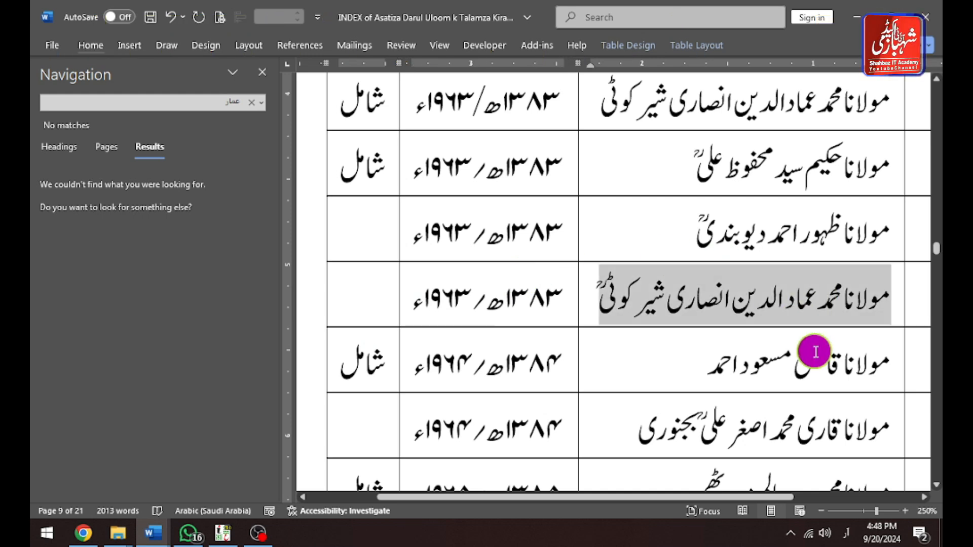
pyautogui.press('Tab')
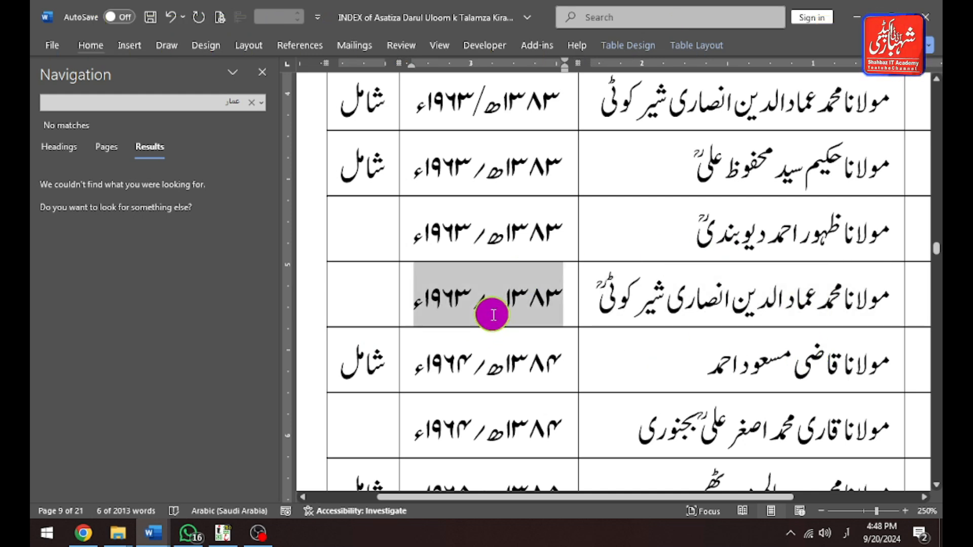
pyautogui.click(775, 302)
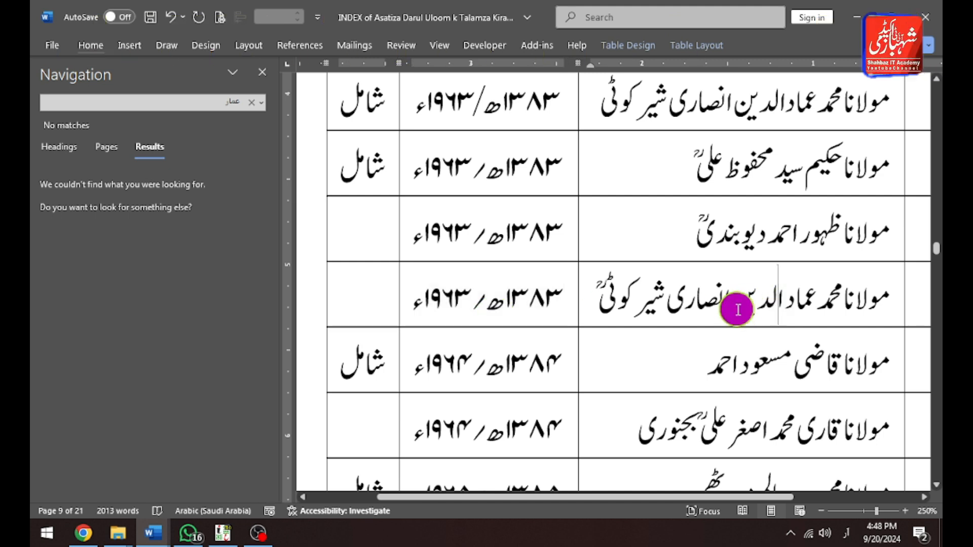
# Return to the main document, find the biography on page 427, and apply the Gape style to its name heading.
pyautogui.hotkey('alt', 'Tab')
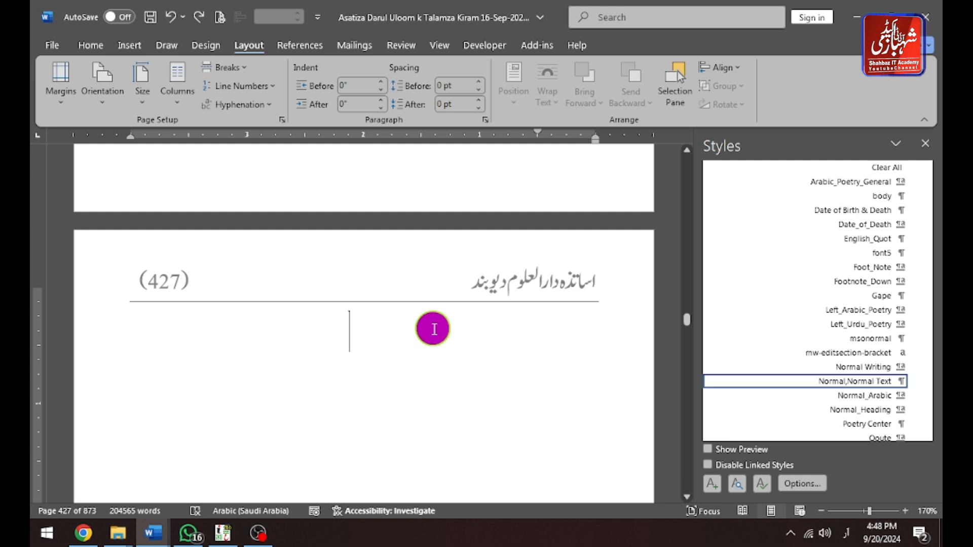
pyautogui.scroll(-5, 434, 329)
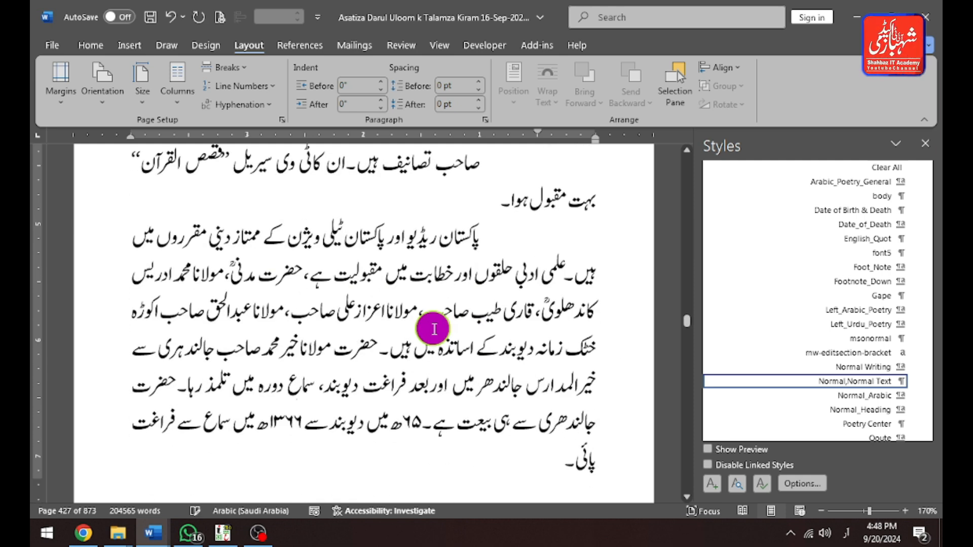
pyautogui.scroll(10, 434, 330)
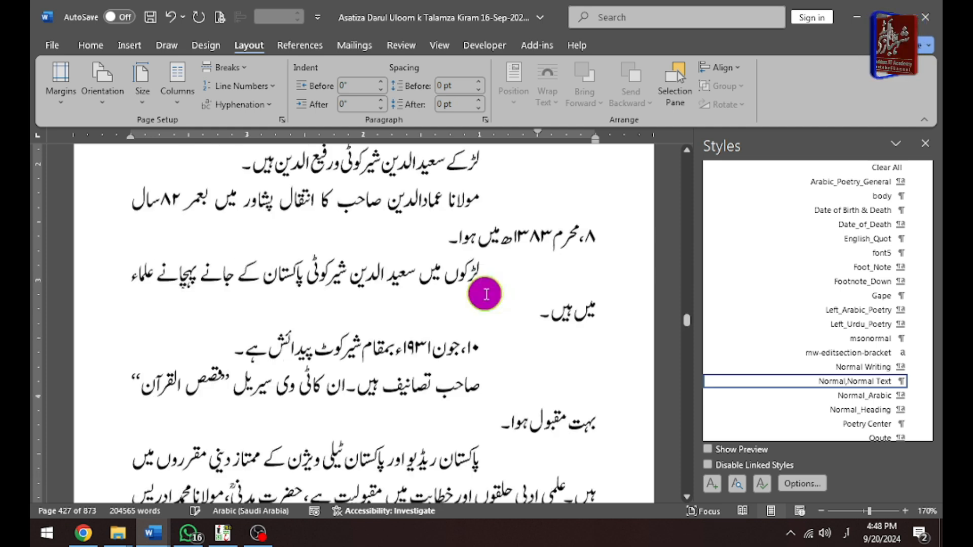
pyautogui.scroll(12, 496, 273)
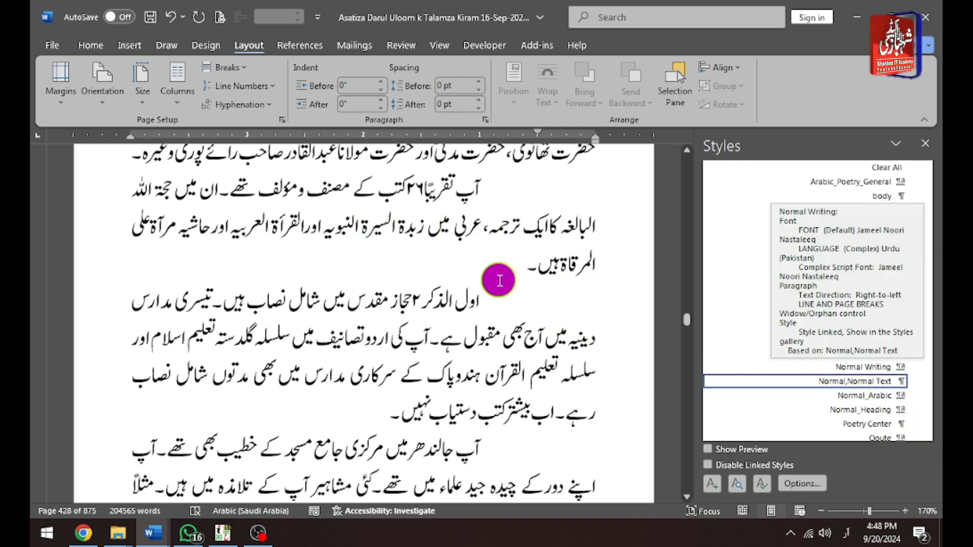
pyautogui.scroll(8, 508, 291)
pyautogui.scroll(10, 511, 267)
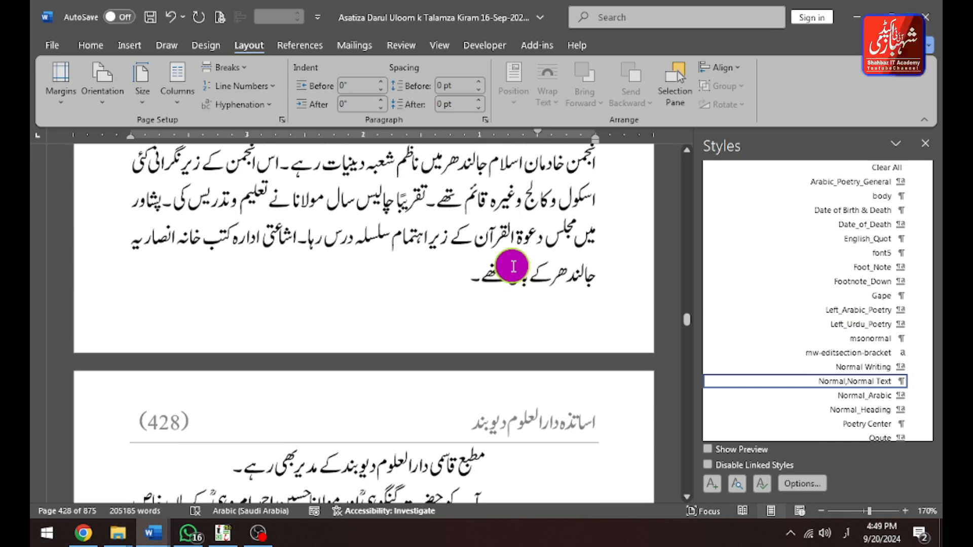
pyautogui.scroll(8, 513, 266)
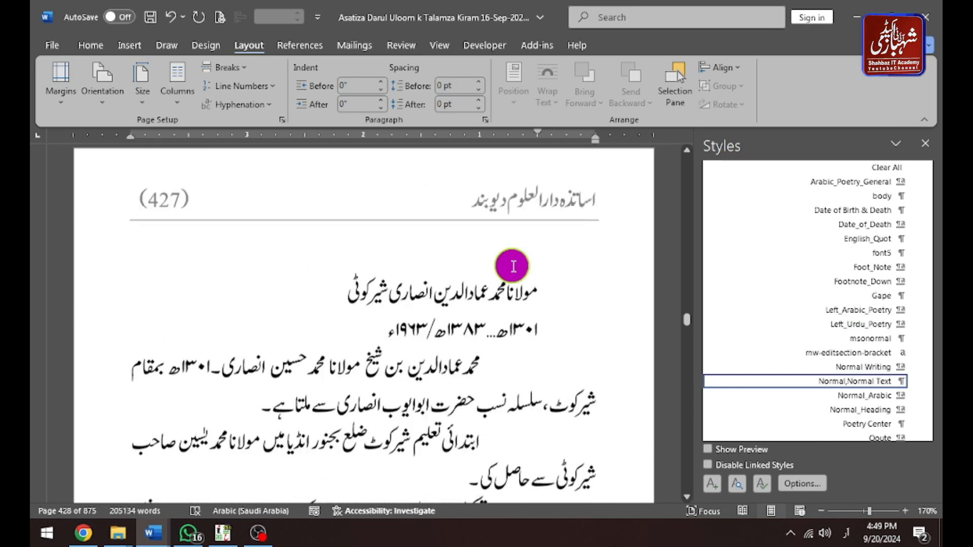
pyautogui.scroll(-3, 512, 266)
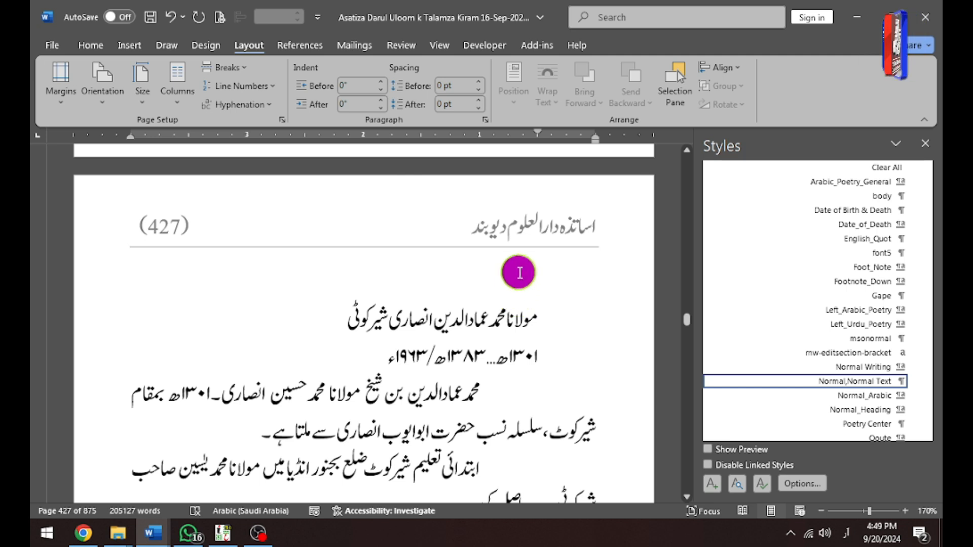
pyautogui.scroll(-3, 521, 263)
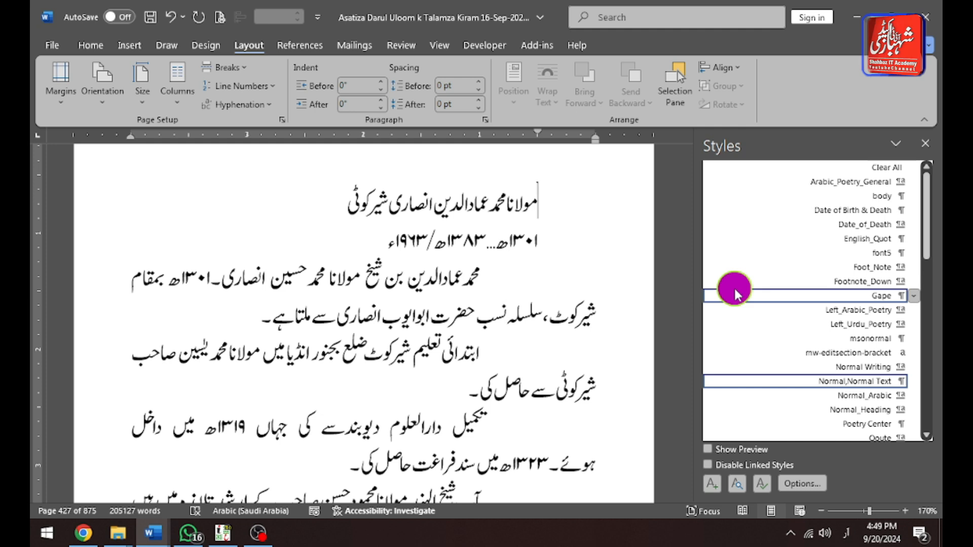
pyautogui.moveTo(734, 288)
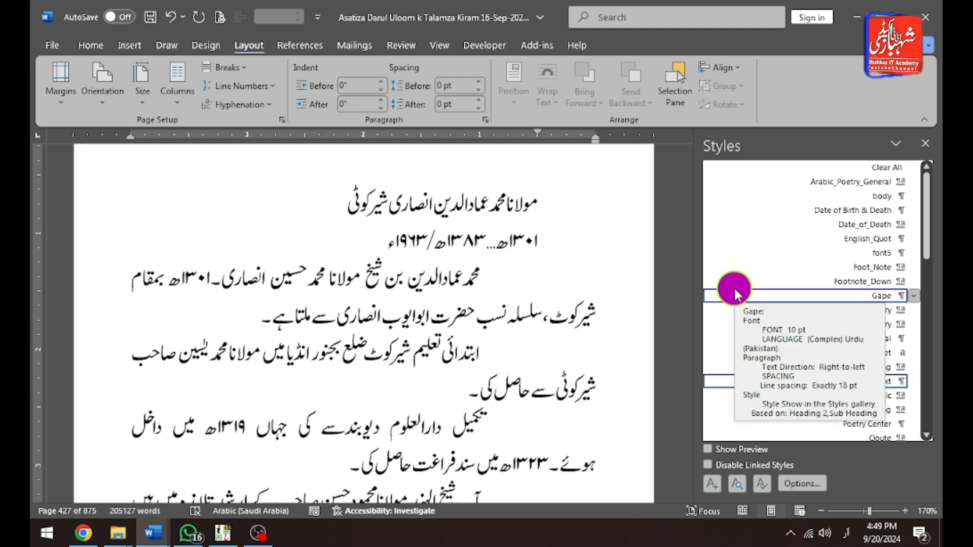
pyautogui.click(735, 290)
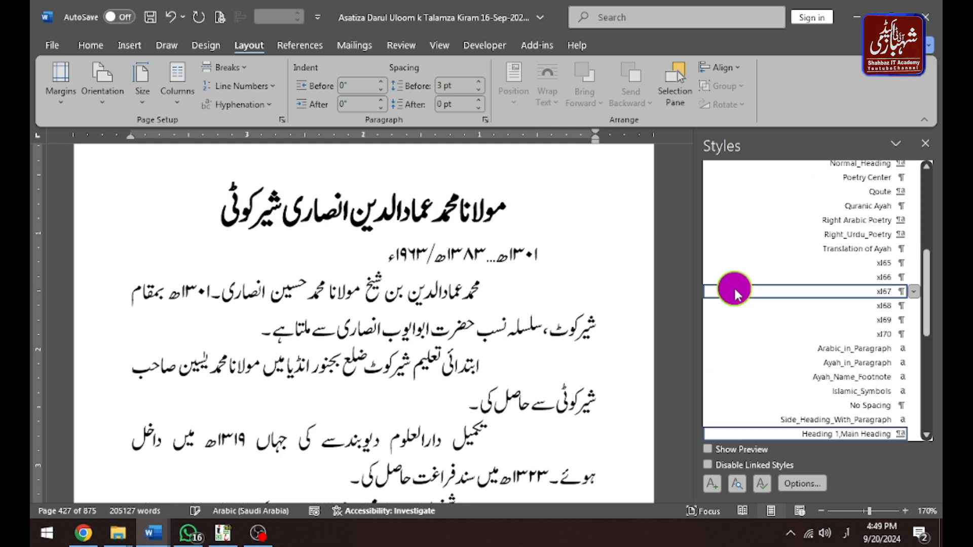
# Replace the short ellipsis between the two dates with a long row of dots.
pyautogui.moveTo(734, 293)
pyautogui.press('Down')
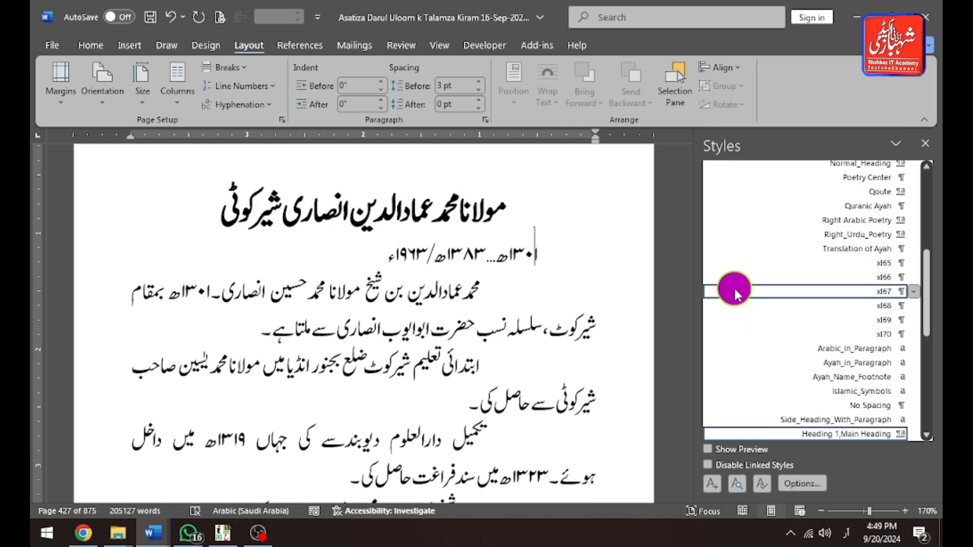
pyautogui.press('Left')
pyautogui.press('Left')
pyautogui.press('Left')
pyautogui.press('Left')
pyautogui.press('Left')
pyautogui.press('Right')
pyautogui.press('Right')
pyautogui.press('Right')
pyautogui.press('Right')
pyautogui.press('Right')
pyautogui.press('Right')
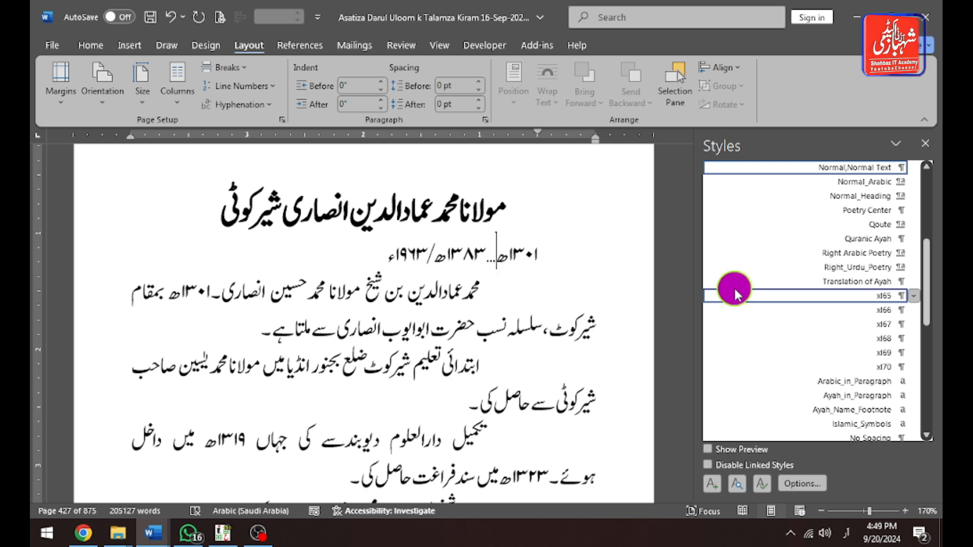
pyautogui.press('Left')
pyautogui.hotkey('shift', 'Left')
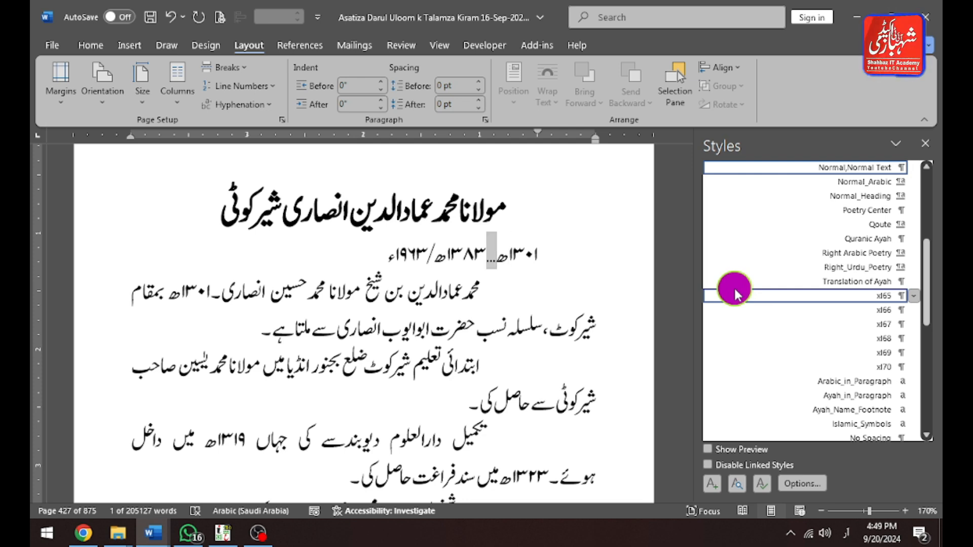
pyautogui.write('........................................')
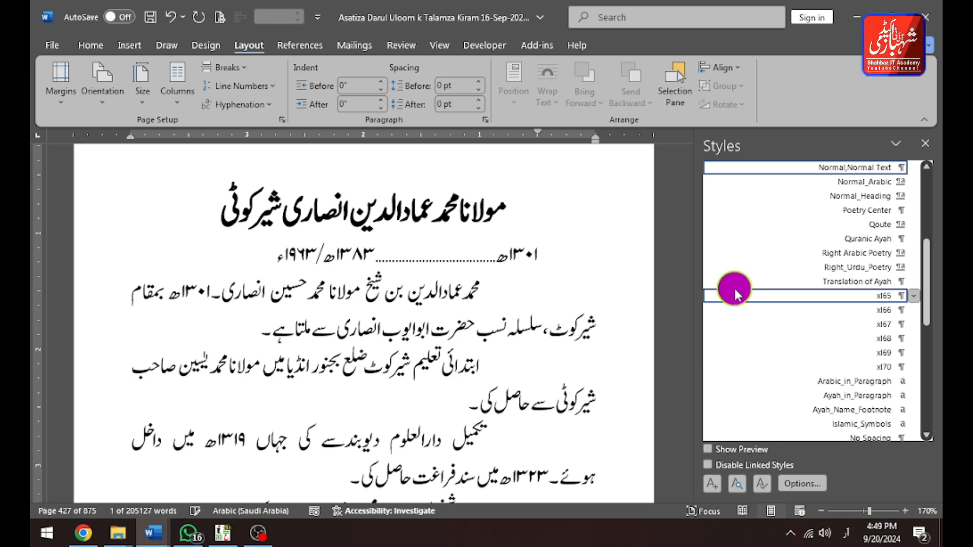
# Apply the x65 style to the date line and lengthen its dot leader with more dots.
pyautogui.click(735, 296)
pyautogui.scroll(4, 735, 294)
pyautogui.press('Left')
pyautogui.press('Left')
pyautogui.press('Left')
pyautogui.press('Left')
pyautogui.press('Left')
pyautogui.press('Left')
pyautogui.press('Left')
pyautogui.press('Left')
pyautogui.write('..................')
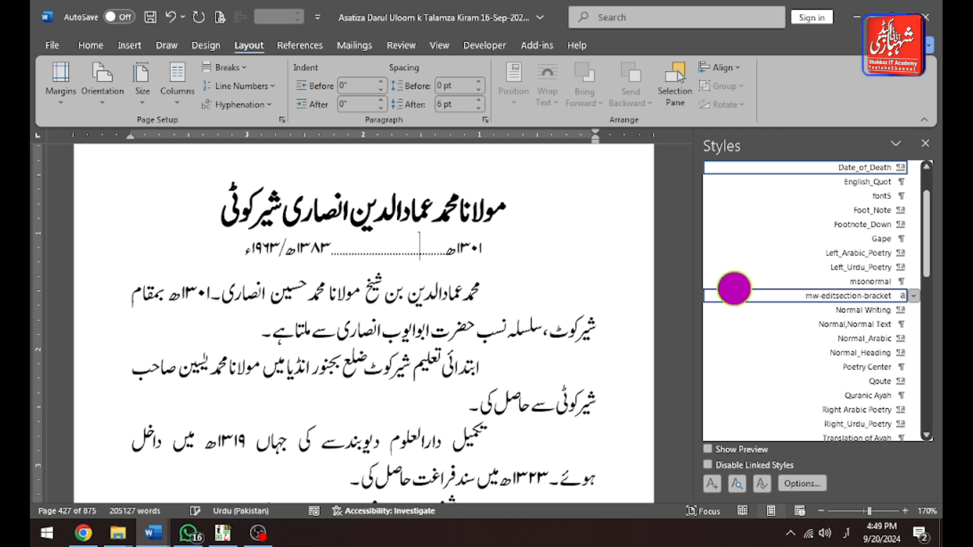
pyautogui.write('.....................')
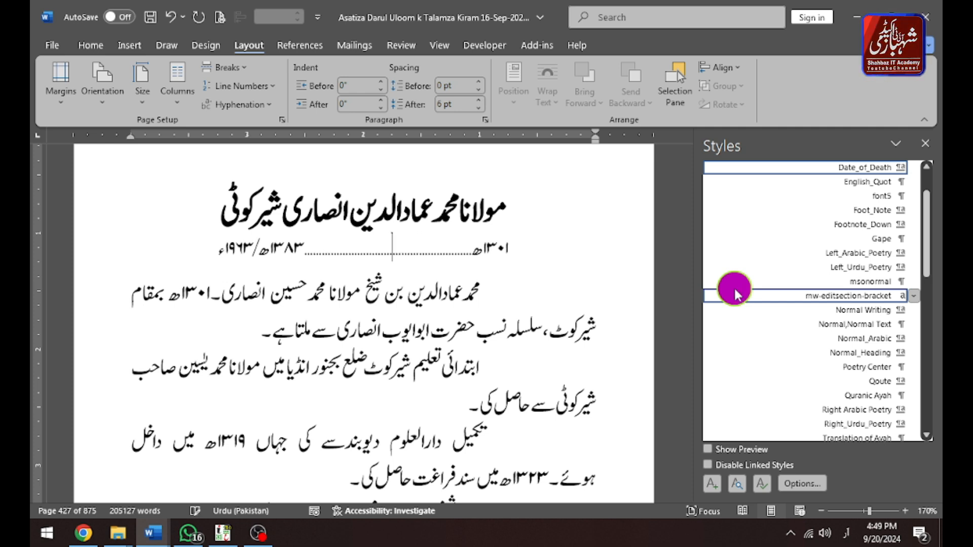
# Remove the stray line breaks in the first paragraphs so their broken lines join up.
pyautogui.hotkey('ctrl', 'Down')
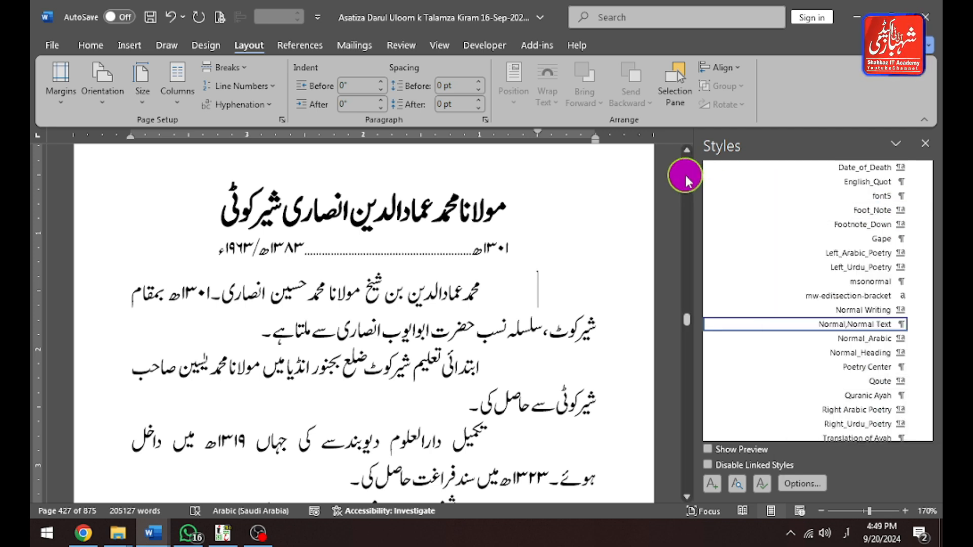
pyautogui.press('Delete')
pyautogui.hotkey('ctrl', 'Down')
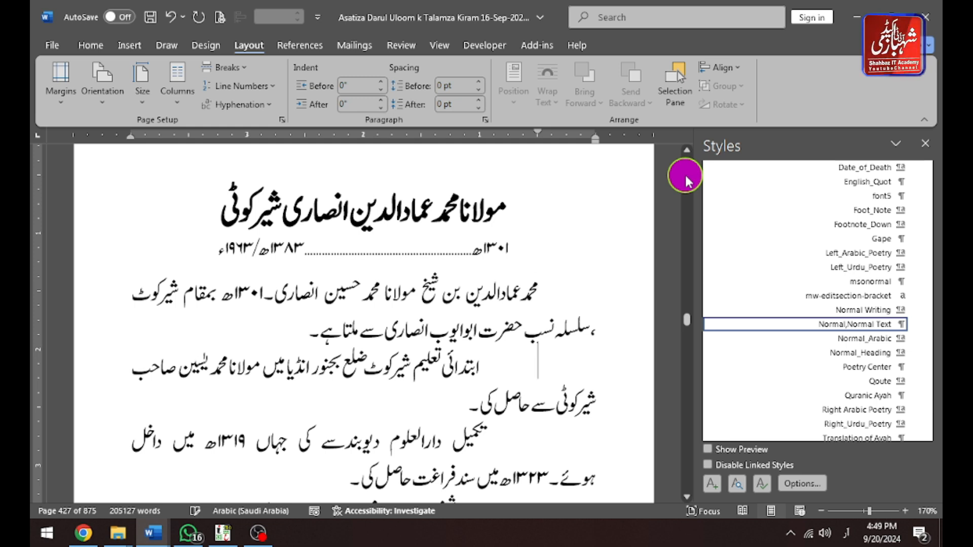
pyautogui.hotkey('ctrl', 'Up')
pyautogui.press('Down')
pyautogui.press('Down')
pyautogui.press('Delete')
pyautogui.press('Up')
pyautogui.press('Up')
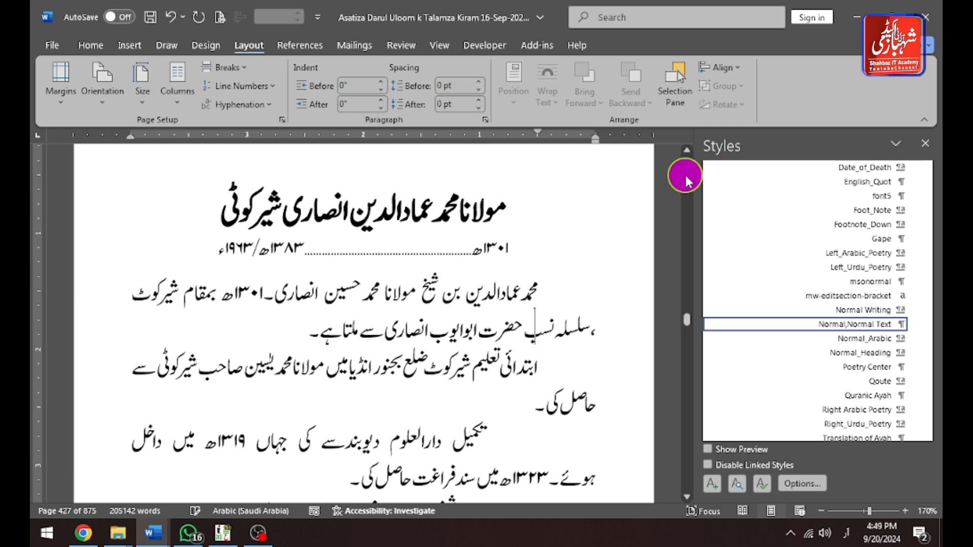
pyautogui.press('End')
pyautogui.press('Delete')
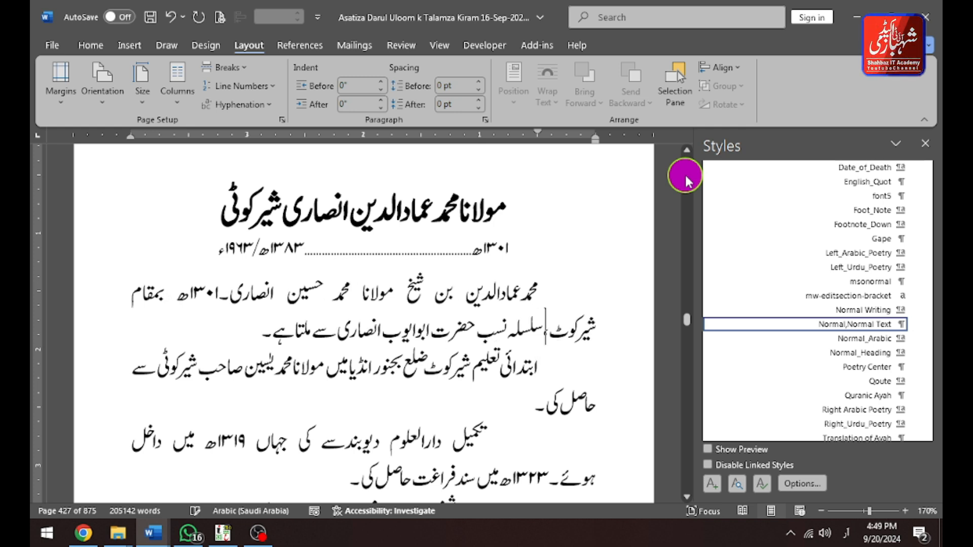
# Join the broken lines in the following paragraphs by deleting the extra line breaks.
pyautogui.press('Down')
pyautogui.press('Down')
pyautogui.press('Down')
pyautogui.press('Delete')
pyautogui.press('Down')
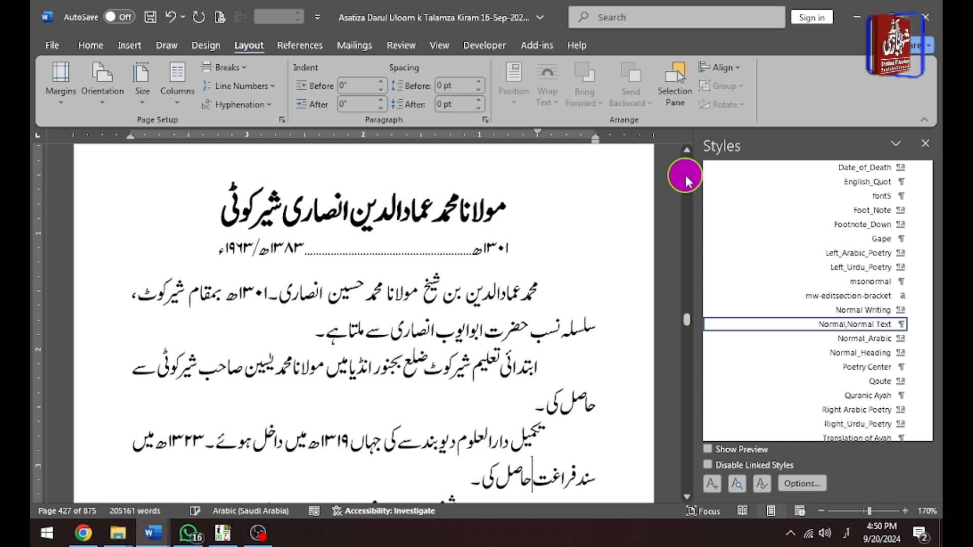
pyautogui.press('Down')
pyautogui.press('Delete')
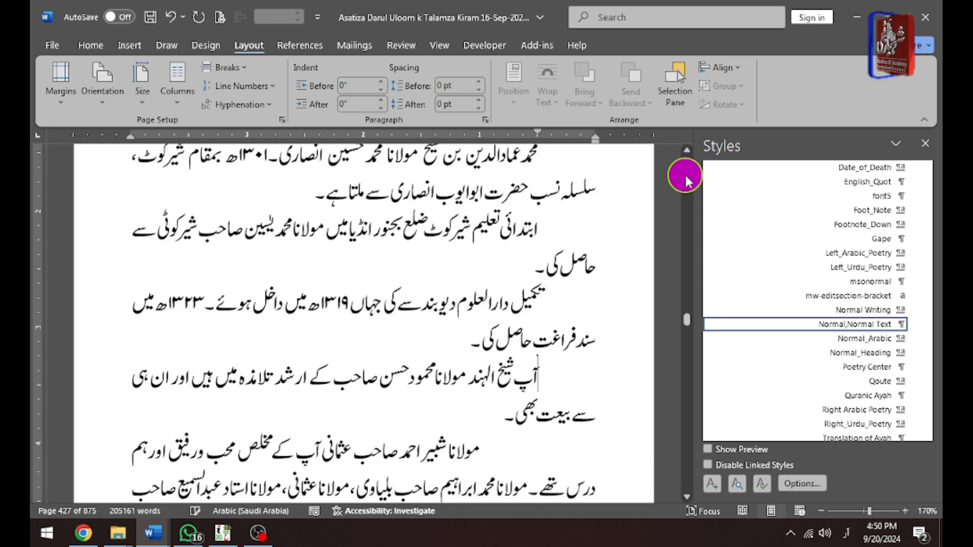
pyautogui.press('Down')
pyautogui.press('Delete')
pyautogui.press('Down')
pyautogui.press('Down')
pyautogui.press('Down')
pyautogui.press('Down')
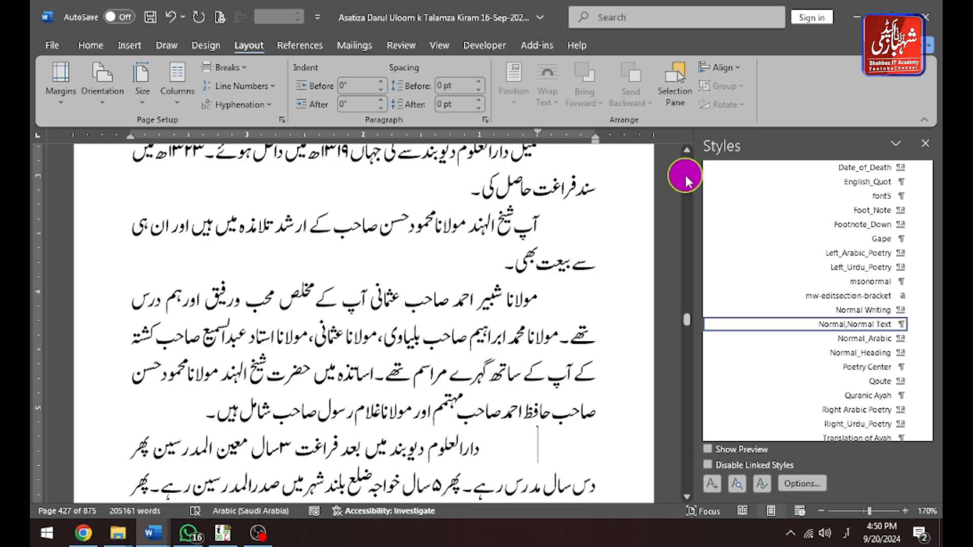
pyautogui.press('Delete')
# Delete the remaining stray line breaks in the paragraphs through the top of page 428.
pyautogui.hotkey('ctrl', 'Down')
pyautogui.press('Delete')
pyautogui.hotkey('ctrl', 'Down')
pyautogui.press('Delete')
pyautogui.hotkey('ctrl', 'Down')
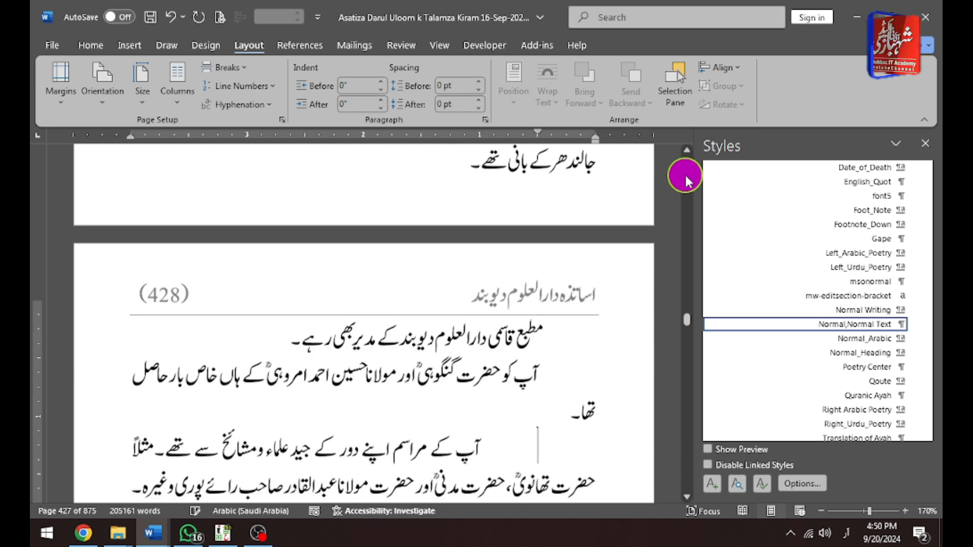
pyautogui.press('Delete')
pyautogui.hotkey('ctrl', 'Down')
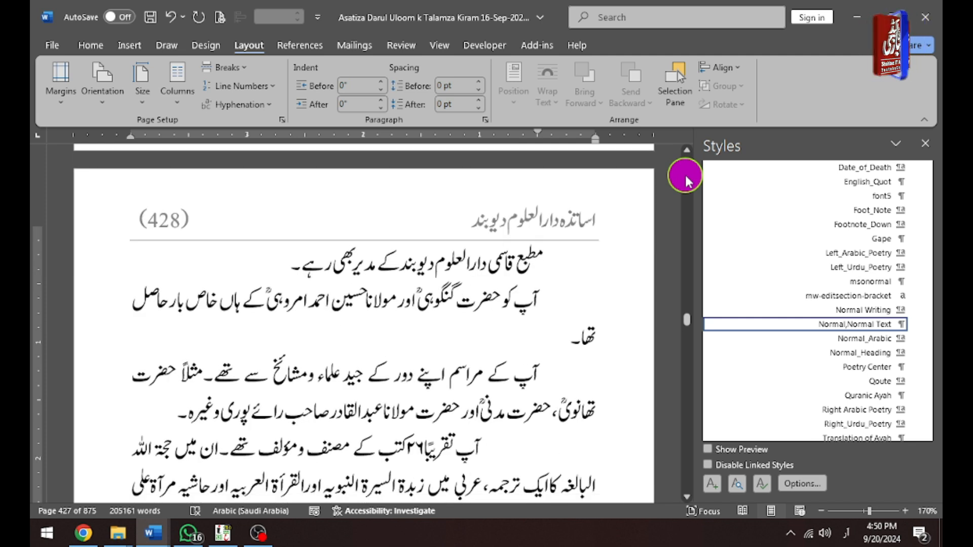
pyautogui.press('Delete')
pyautogui.press('Up')
pyautogui.press('Up')
pyautogui.press('Up')
pyautogui.hotkey('ctrl', 'Down')
pyautogui.hotkey('ctrl', 'Down')
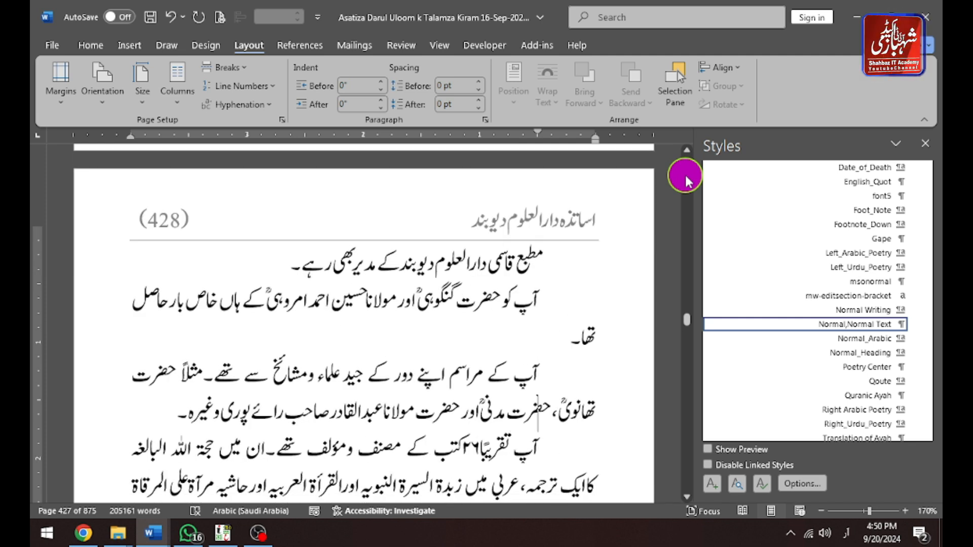
# Delete the stray line breaks in the paragraphs on page 428 to join their broken lines.
pyautogui.hotkey('ctrl', 'Down')
pyautogui.press('Delete')
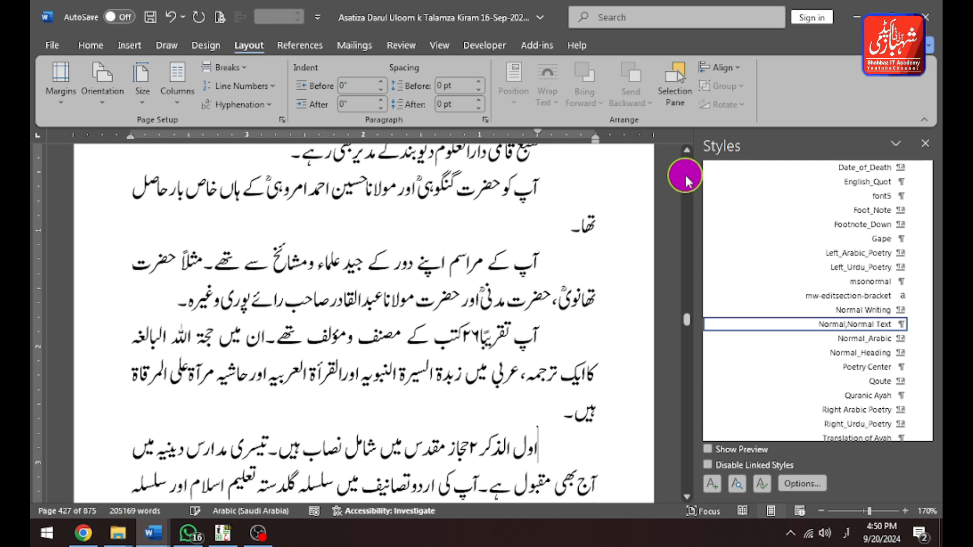
pyautogui.hotkey('ctrl', 'Down')
pyautogui.press('Delete')
pyautogui.hotkey('ctrl', 'Down')
pyautogui.press('Delete')
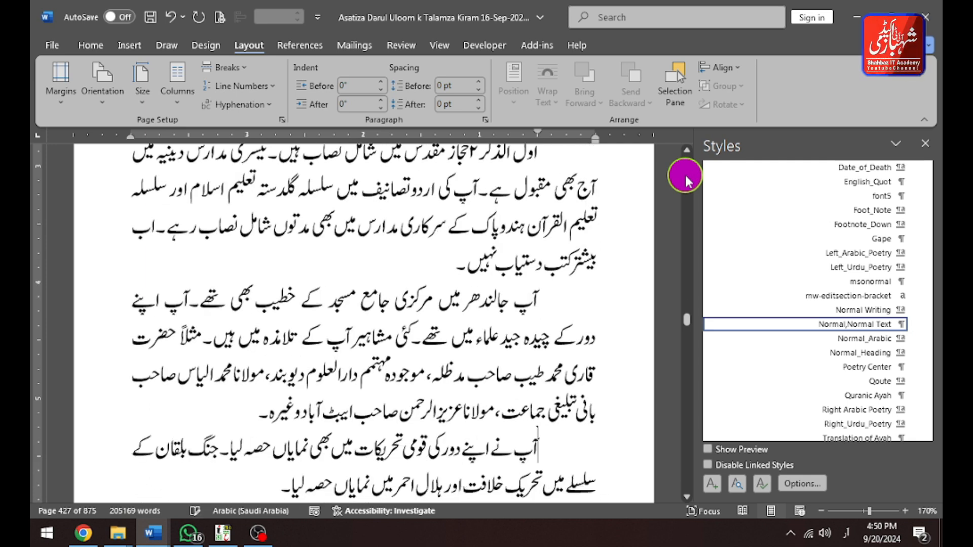
pyautogui.hotkey('ctrl', 'Down')
pyautogui.press('Delete')
pyautogui.hotkey('ctrl', 'Down')
pyautogui.hotkey('ctrl', 'Down')
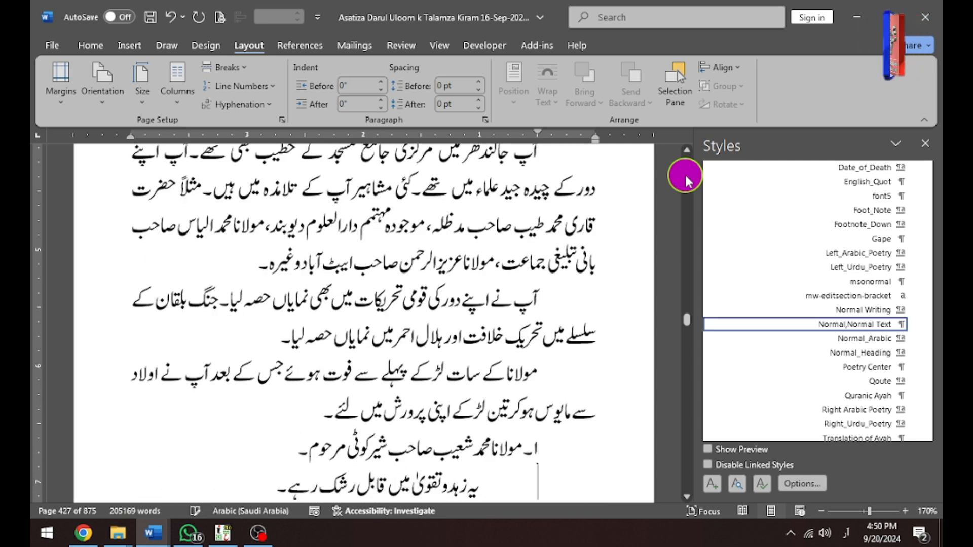
pyautogui.press('Delete')
pyautogui.hotkey('ctrl', 'Down')
pyautogui.press('Delete')
# Continue deleting stray line breaks in the paragraphs at the top of page 429.
pyautogui.hotkey('ctrl', 'Down')
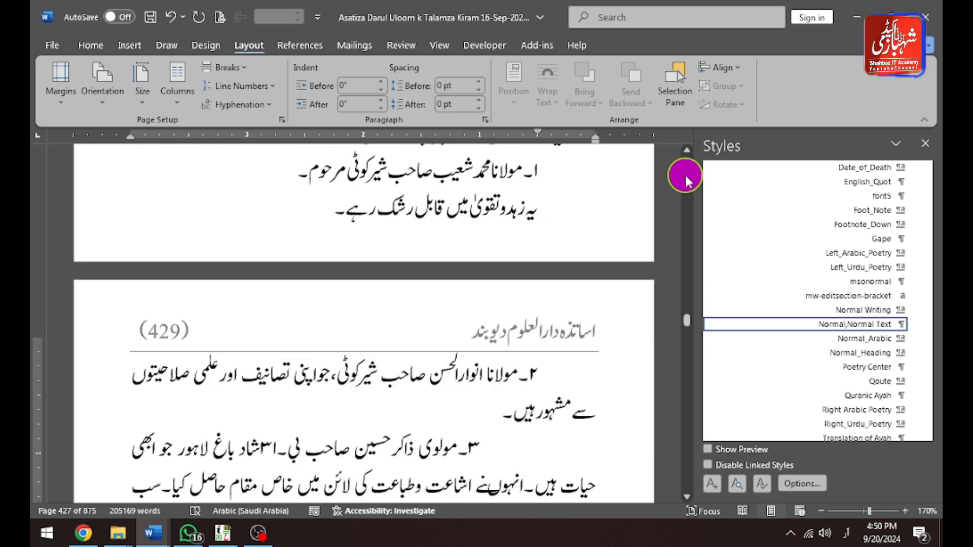
pyautogui.scroll(-1, 685, 175)
pyautogui.press('Delete')
pyautogui.hotkey('ctrl', 'Down')
pyautogui.press('Delete')
pyautogui.hotkey('ctrl', 'Down')
pyautogui.press('Delete')
pyautogui.hotkey('ctrl', 'Down')
pyautogui.press('Delete')
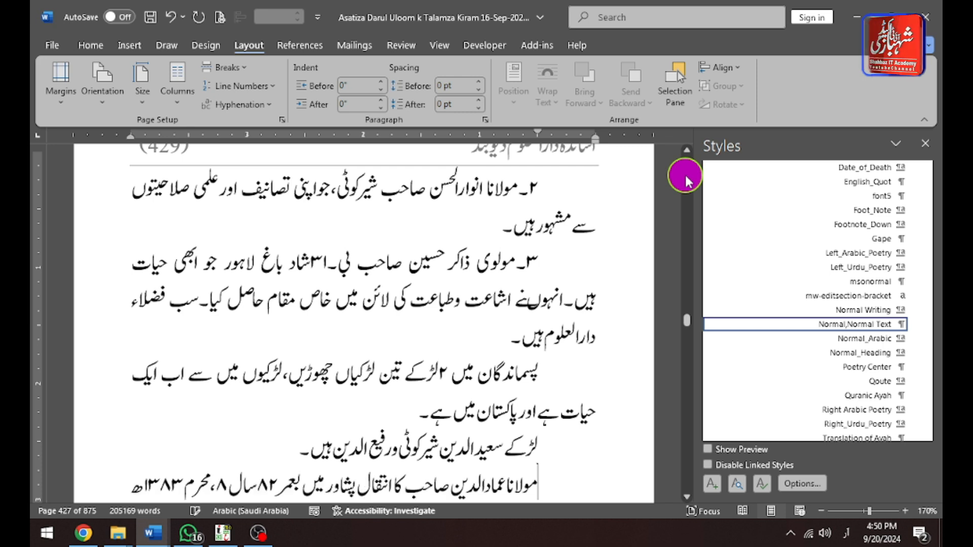
pyautogui.hotkey('ctrl', 'Down')
pyautogui.press('Delete')
pyautogui.hotkey('ctrl', 'Down')
pyautogui.press('Delete')
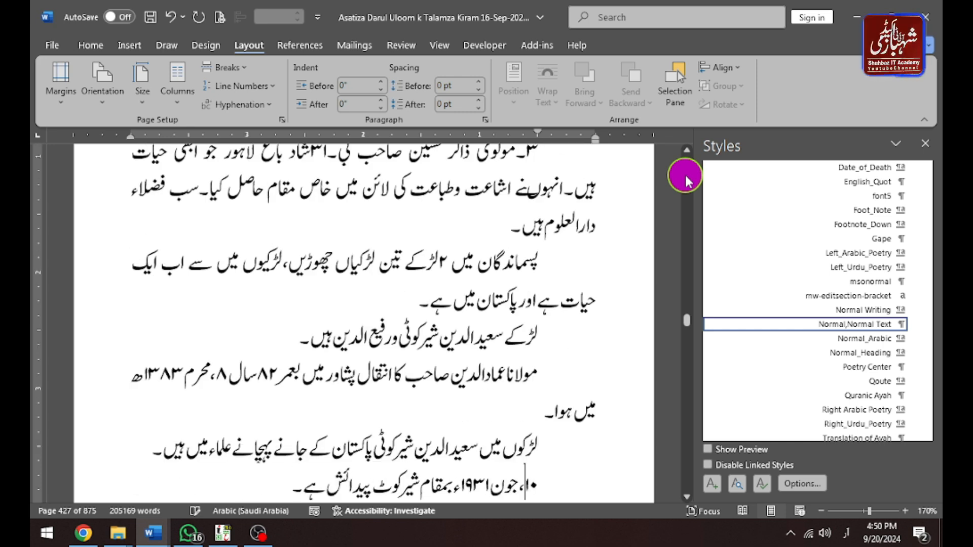
pyautogui.hotkey('ctrl', 'Down')
pyautogui.press('Delete')
pyautogui.hotkey('ctrl', 'Down')
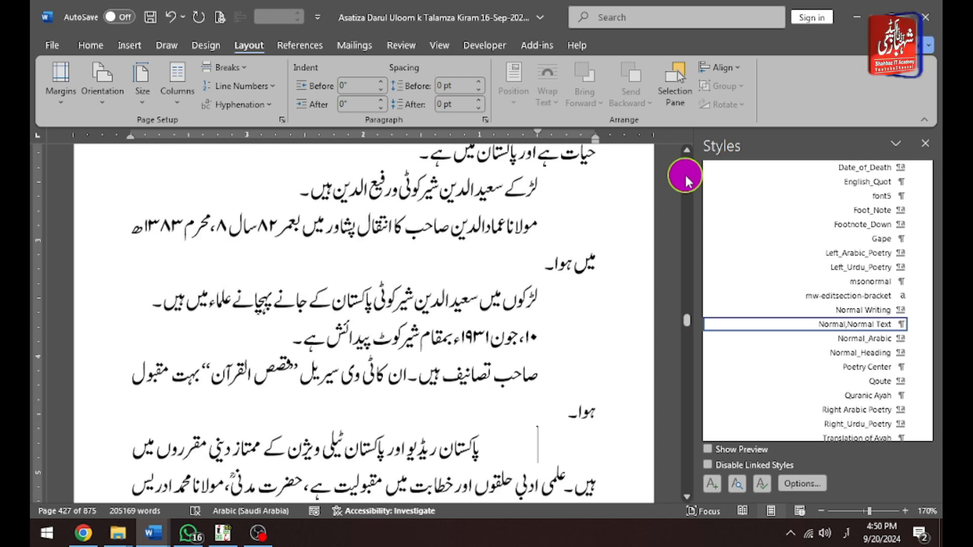
pyautogui.press('Delete')
pyautogui.hotkey('ctrl', 'Down')
# Undo the recent line-break deletions.
pyautogui.hotkey('ctrl', 'z')
pyautogui.hotkey('ctrl', 'z')
pyautogui.hotkey('ctrl', 'z')
pyautogui.hotkey('ctrl', 'z')
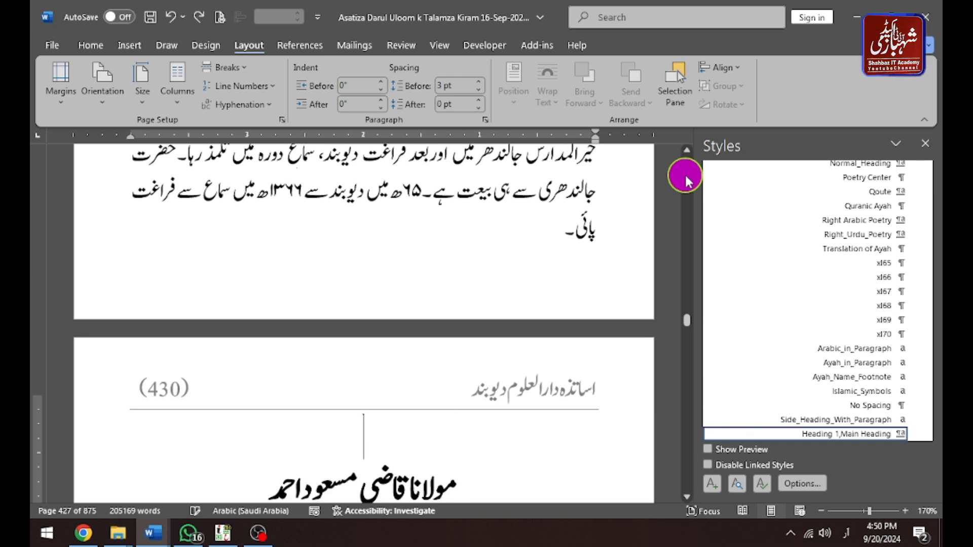
pyautogui.hotkey('ctrl', 'z')
pyautogui.hotkey('ctrl', 'z')
pyautogui.hotkey('ctrl', 'z')
pyautogui.hotkey('ctrl', 'z')
pyautogui.hotkey('ctrl', 'z')
pyautogui.hotkey('ctrl', 'z')
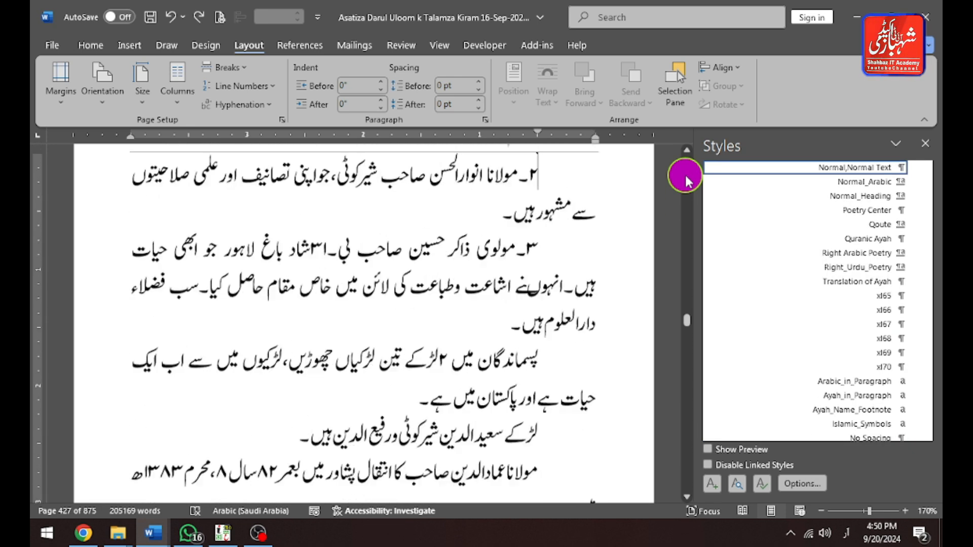
pyautogui.hotkey('ctrl', 'z')
pyautogui.hotkey('ctrl', 'z')
pyautogui.hotkey('ctrl', 'z')
pyautogui.hotkey('ctrl', 'z')
pyautogui.hotkey('ctrl', 'z')
pyautogui.hotkey('ctrl', 'z')
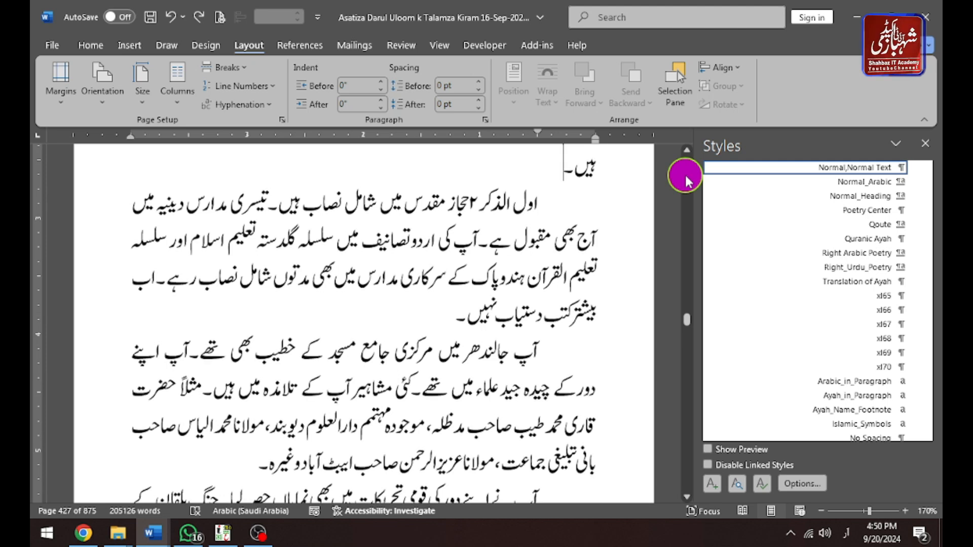
pyautogui.hotkey('ctrl', 'z')
pyautogui.hotkey('ctrl', 'z')
pyautogui.hotkey('ctrl', 'z')
pyautogui.hotkey('ctrl', 'z')
pyautogui.hotkey('ctrl', 'z')
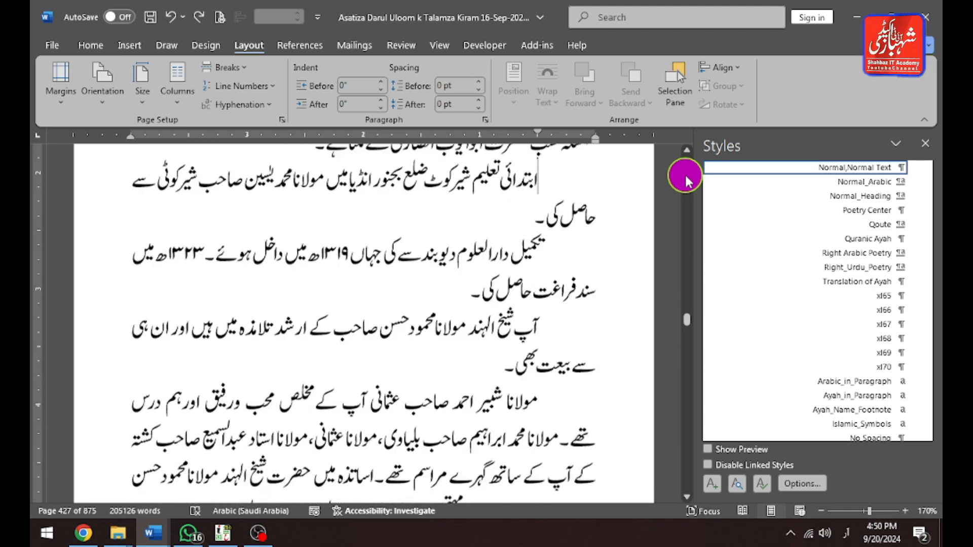
pyautogui.hotkey('ctrl', 'z')
pyautogui.hotkey('ctrl', 'z')
pyautogui.hotkey('ctrl', 'z')
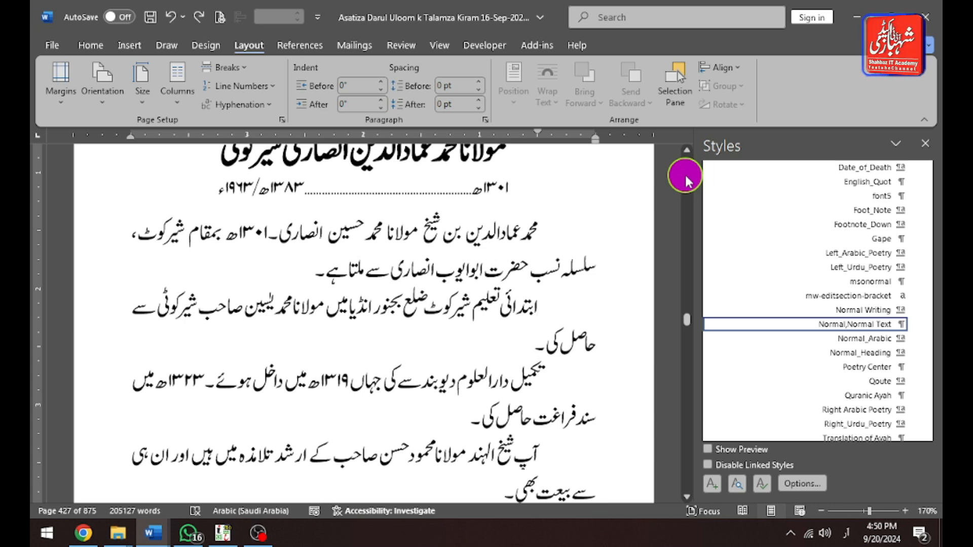
# Select the second paragraph on page 428 and condense its character scaling in the Font dialog so it fits one line.
pyautogui.hotkey('ctrl', 'Down')
pyautogui.hotkey('ctrl', 'Down')
pyautogui.hotkey('ctrl', 'Down')
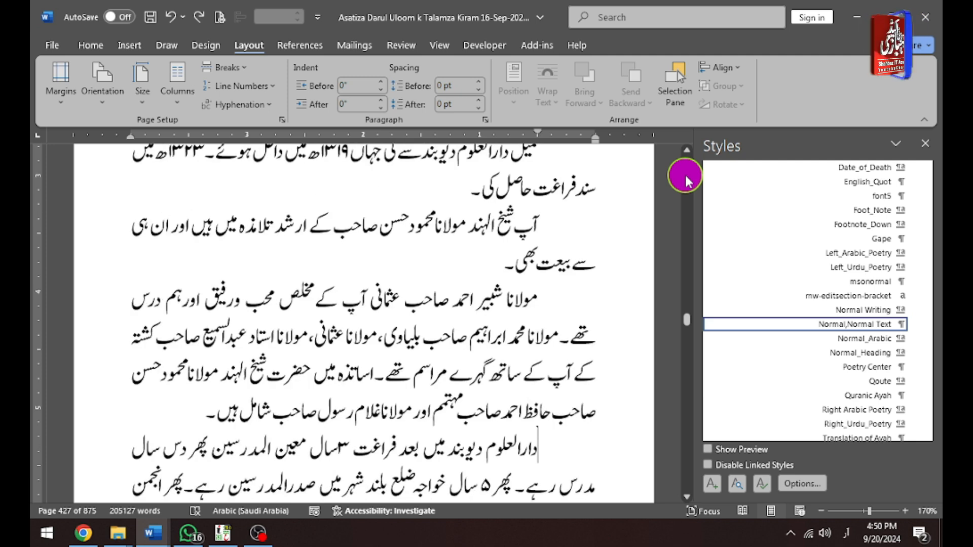
pyautogui.hotkey('ctrl', 'Down')
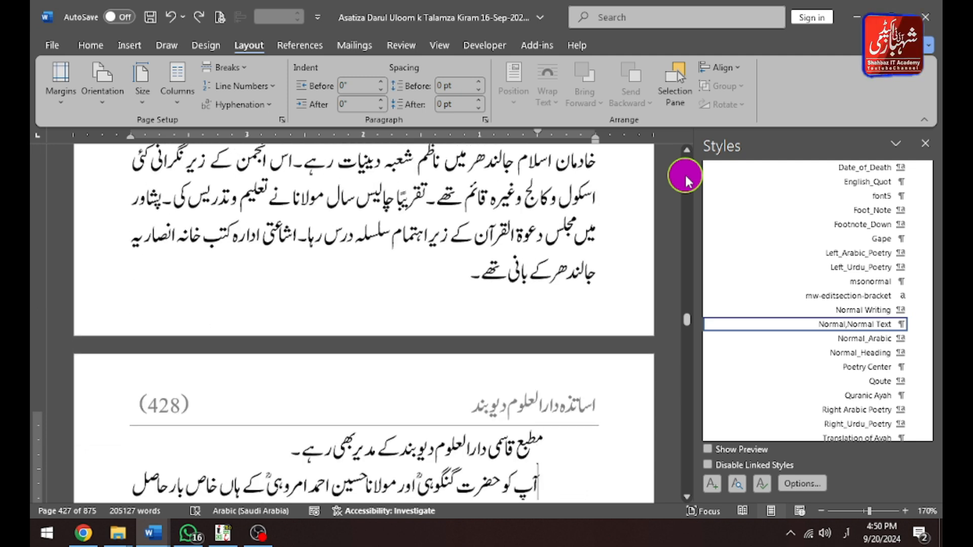
pyautogui.scroll(-2, 685, 173)
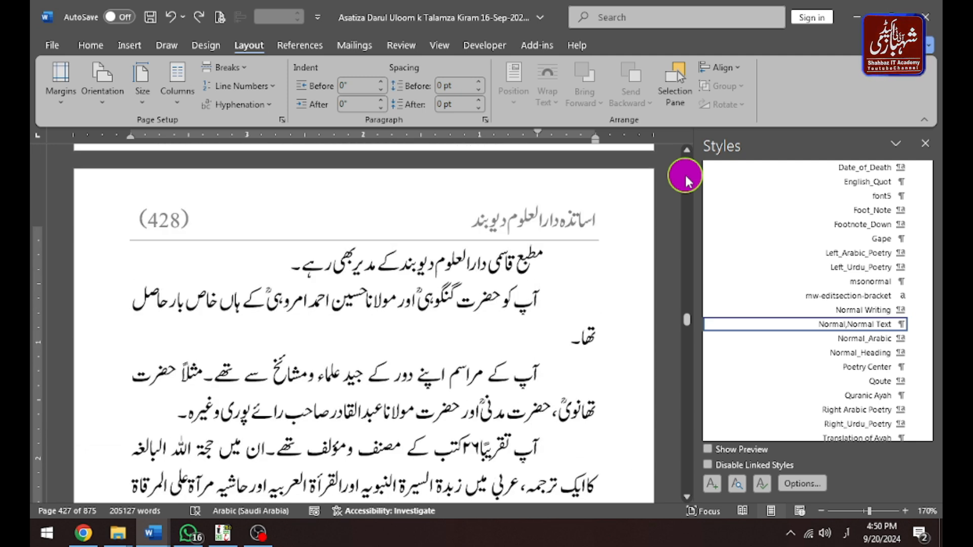
pyautogui.hotkey('ctrl', 'shift', 'Down')
pyautogui.hotkey('ctrl', 'shift', 'Up')
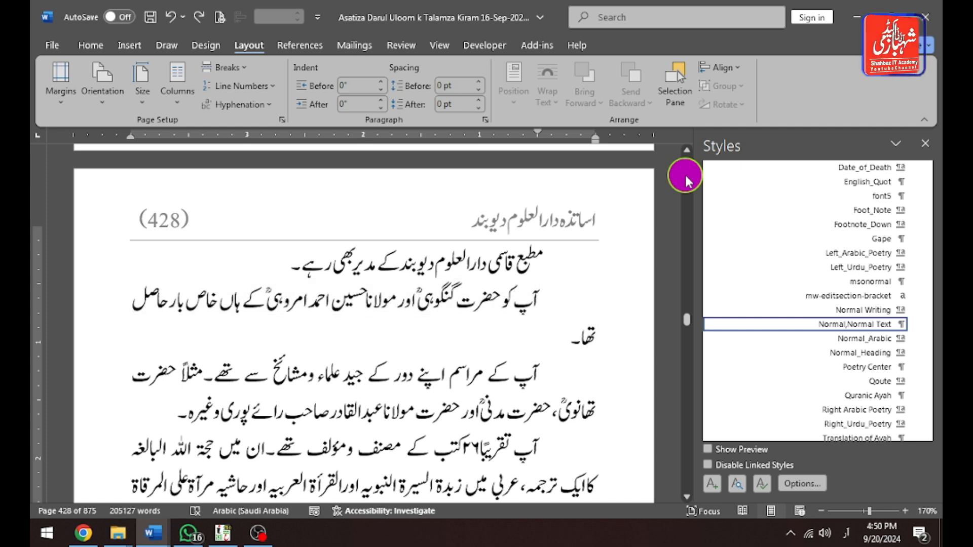
pyautogui.hotkey('ctrl', 'shift', 'Down')
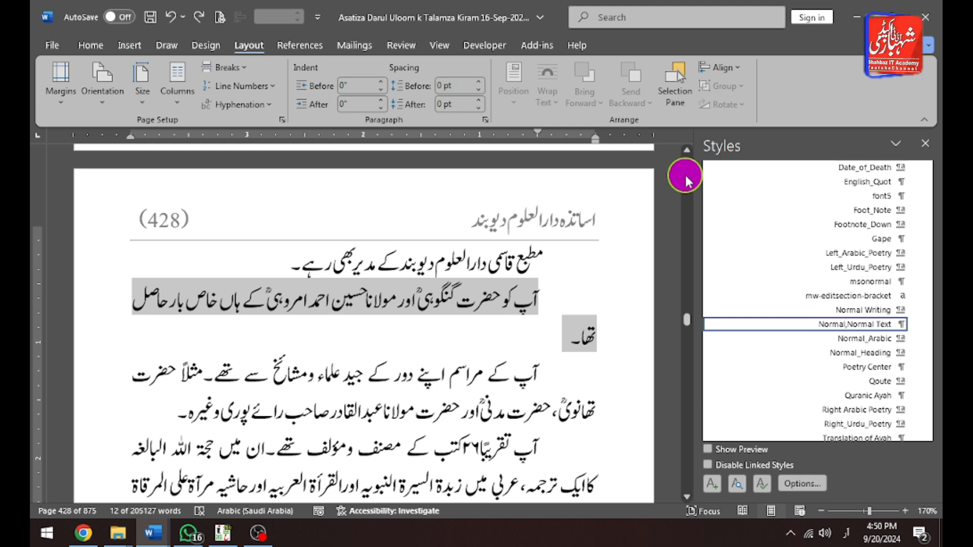
pyautogui.hotkey('shift', 'Right')
pyautogui.hotkey('shift', 'Right')
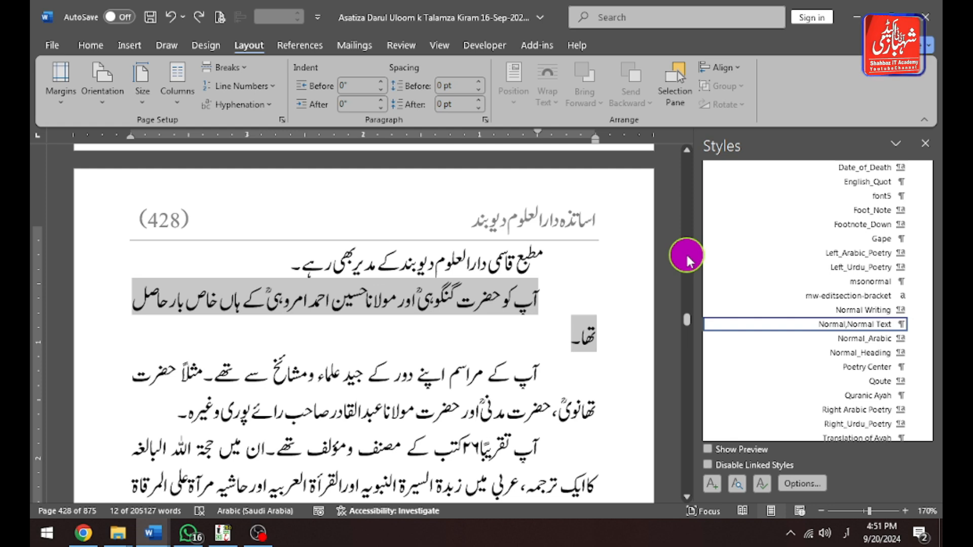
pyautogui.press('alt')
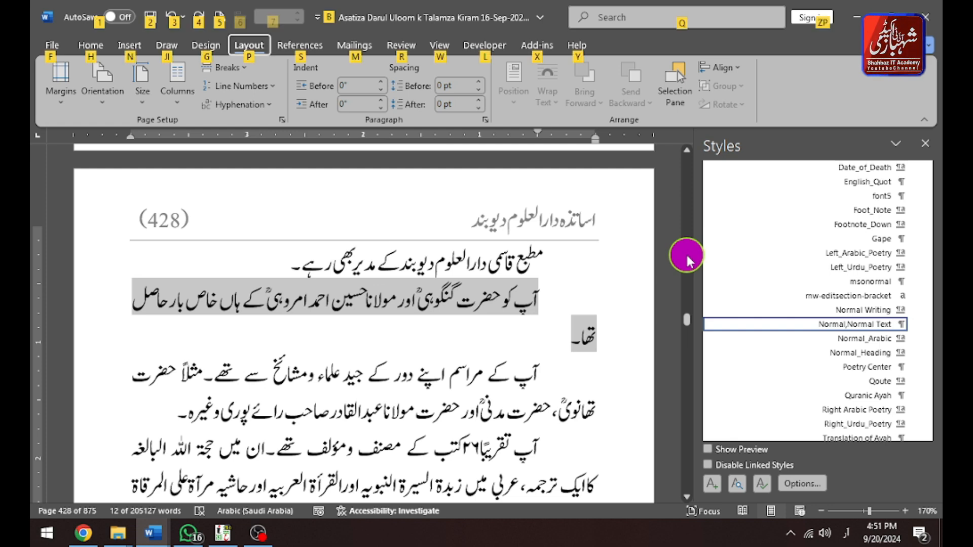
pyautogui.press('alt')
pyautogui.press('alt')
pyautogui.press('h')
pyautogui.click(684, 255)
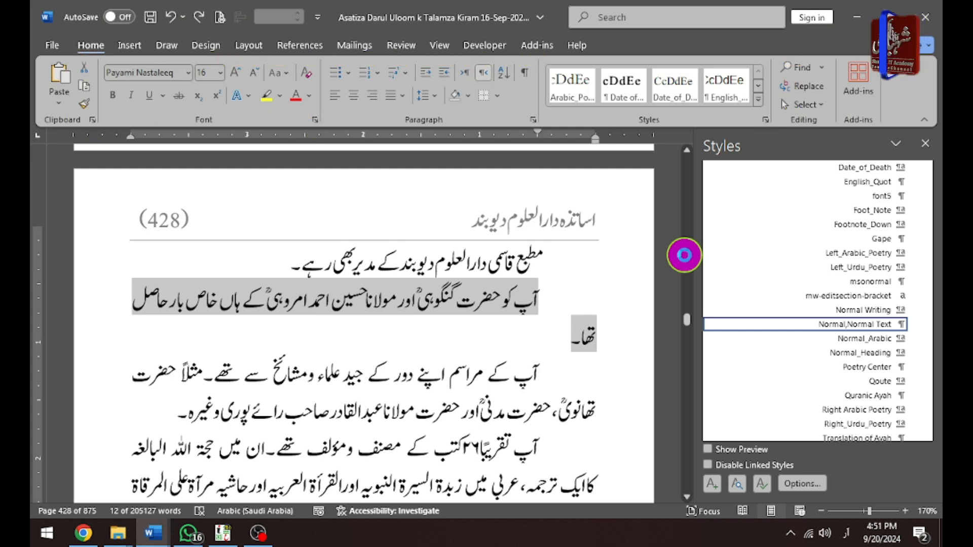
pyautogui.hotkey('ctrl', 'd')
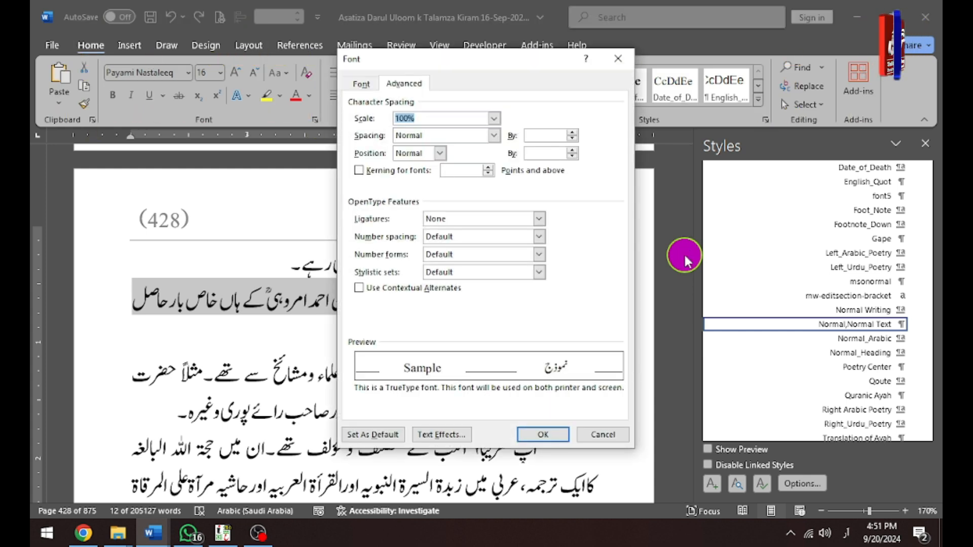
pyautogui.press('Escape')
pyautogui.click(684, 255)
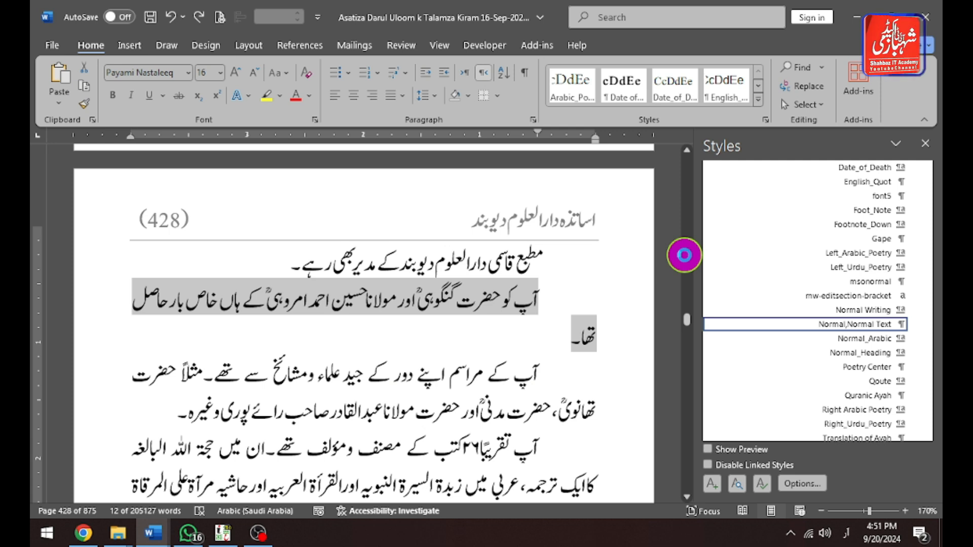
pyautogui.hotkey('ctrl', 'd')
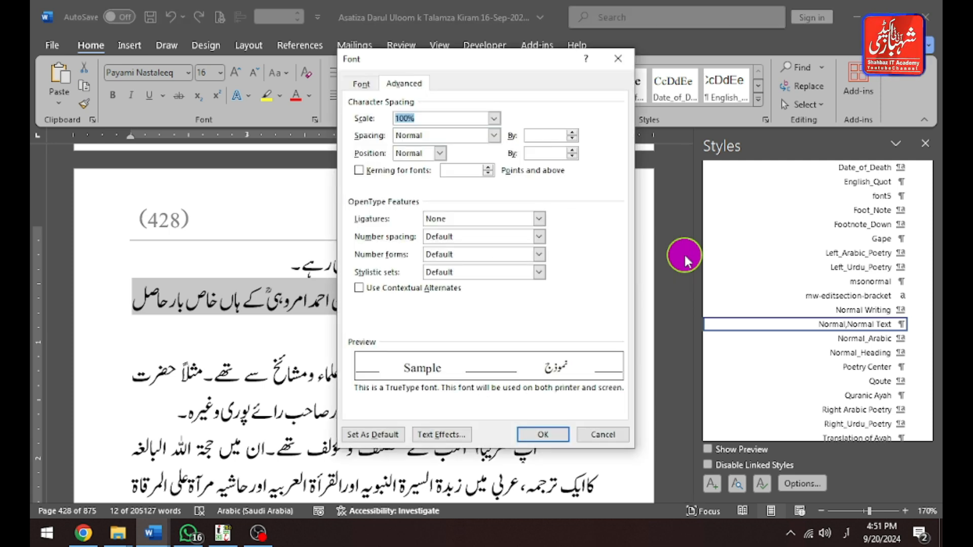
pyautogui.press('Escape')
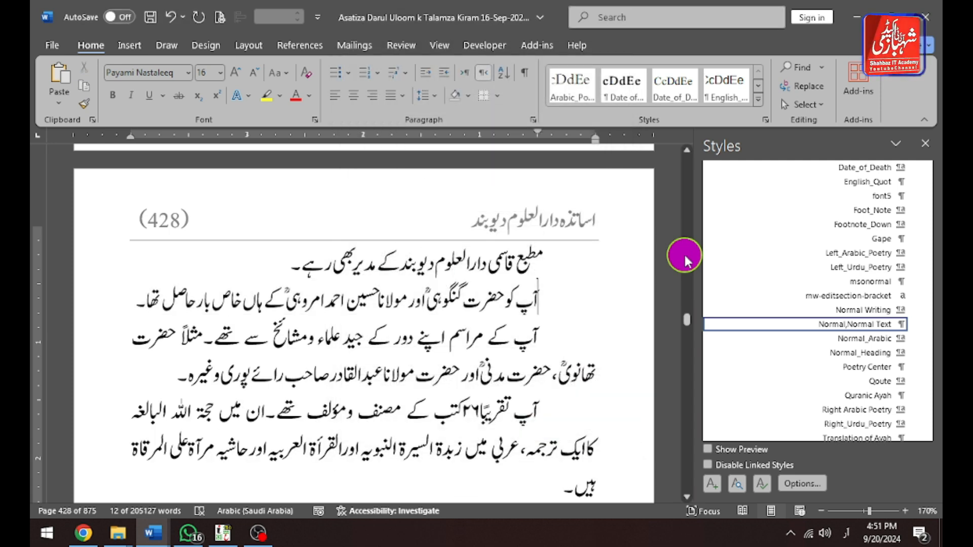
# Select the paragraph about the 26 books and reduce its character scale in the Font dialog's advanced settings.
pyautogui.press('Down')
pyautogui.press('Down')
pyautogui.press('Down')
pyautogui.hotkey('ctrl', 'shift', 'Down')
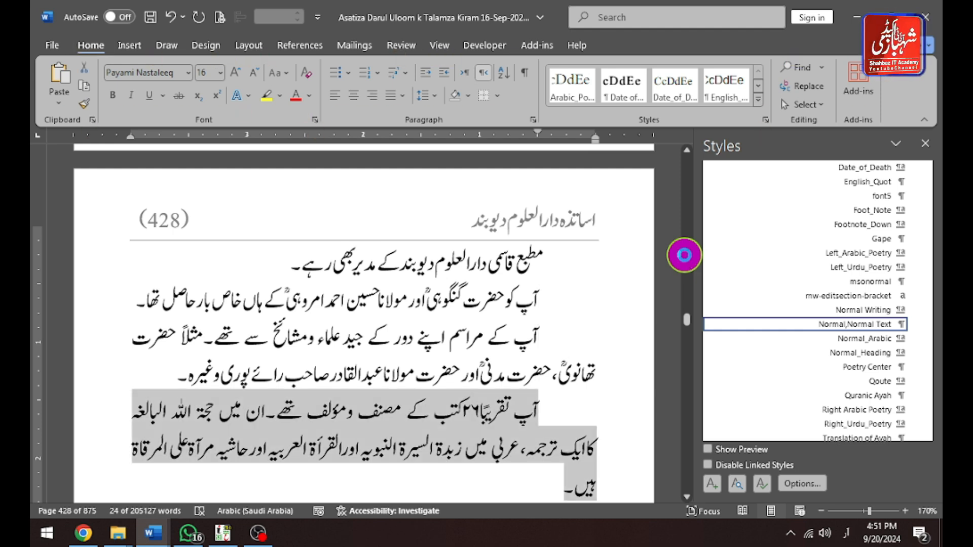
pyautogui.hotkey('ctrl', 'd')
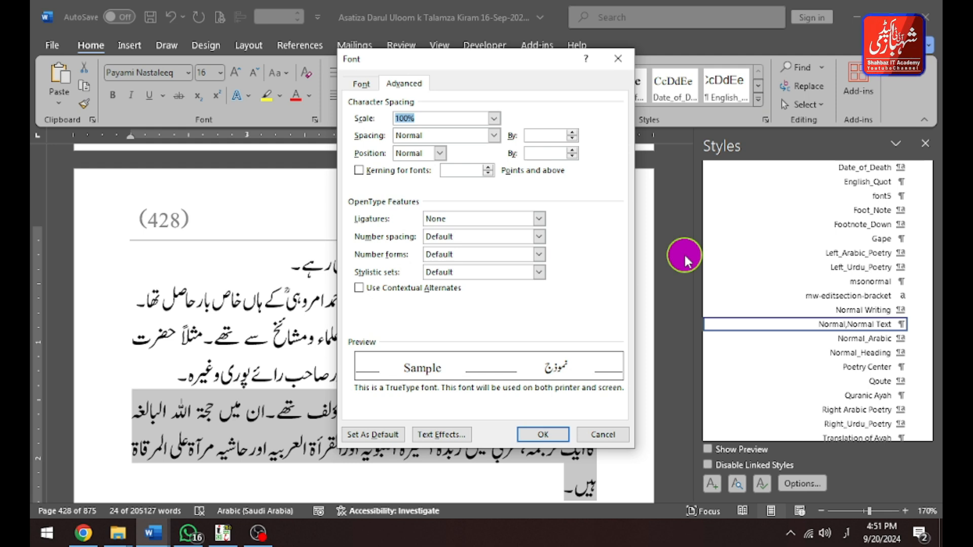
pyautogui.write('97')
pyautogui.press('Return')
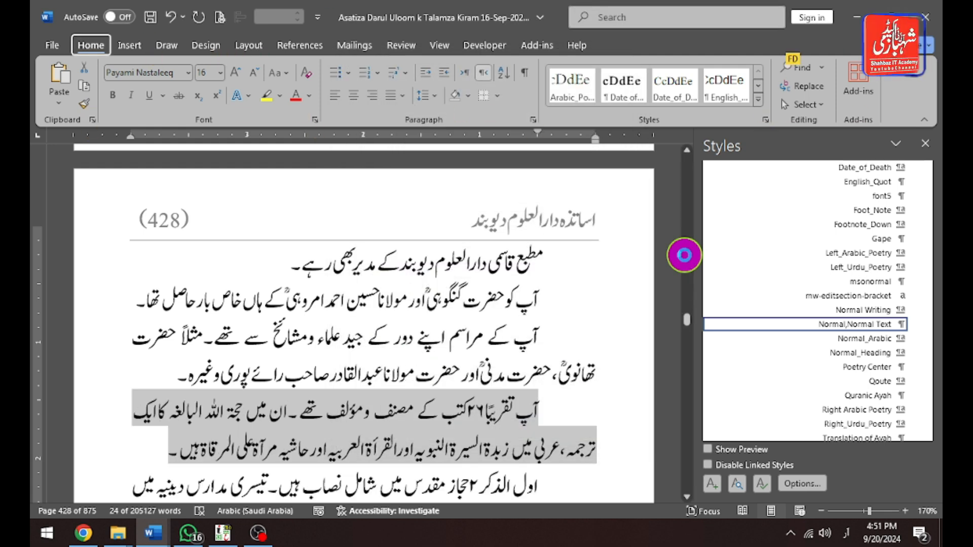
pyautogui.hotkey('ctrl', 'd')
pyautogui.press('Return')
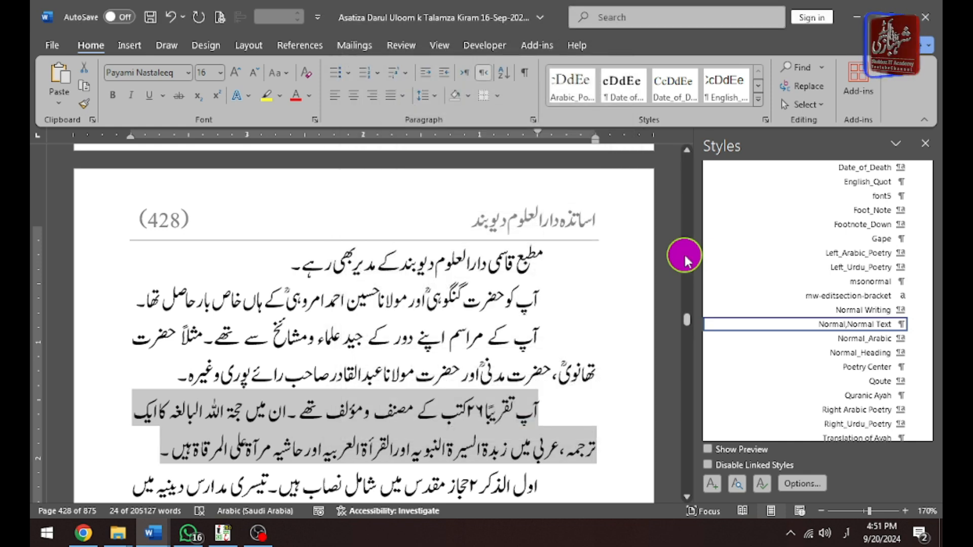
# Insert a tab after the number of list item 1 and indent the line that follows it.
pyautogui.press('Down')
pyautogui.scroll(-5, 683, 253)
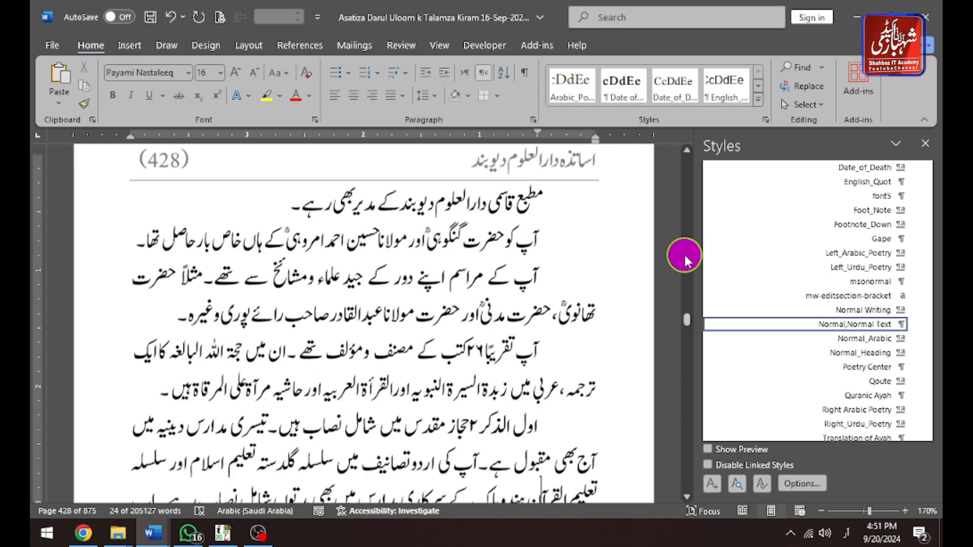
pyautogui.scroll(-10, 683, 253)
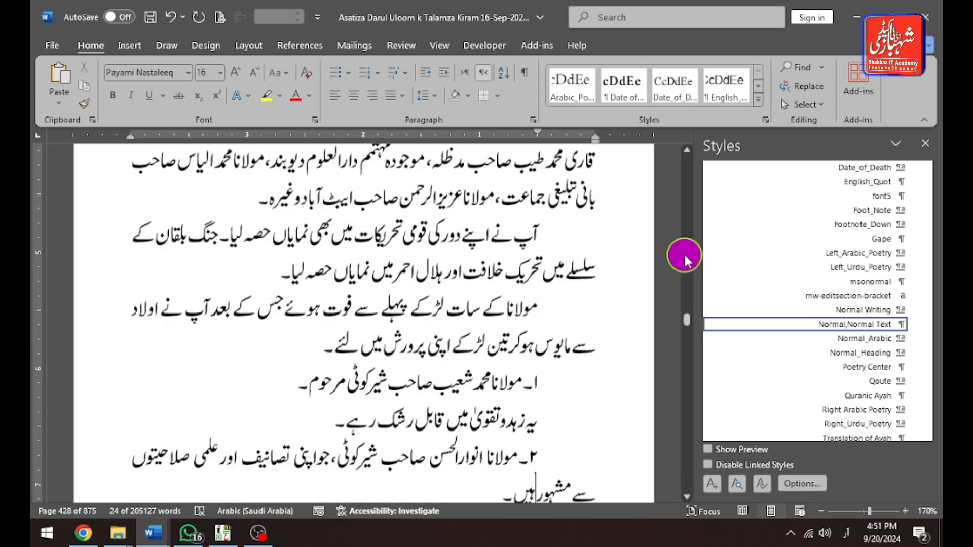
pyautogui.press('Up')
pyautogui.press('Up')
pyautogui.press('Up')
pyautogui.press('Up')
pyautogui.press('Up')
pyautogui.press('Up')
pyautogui.press('Up')
pyautogui.press('Up')
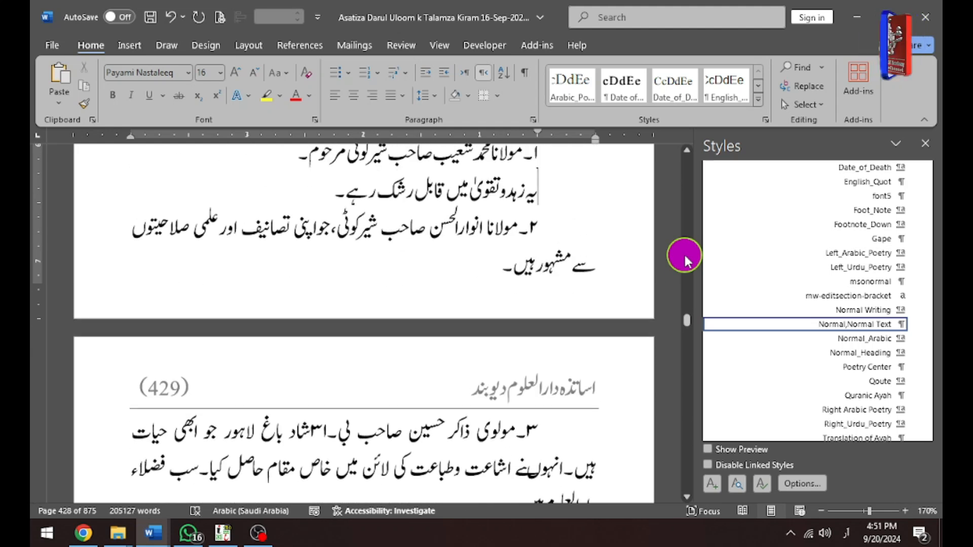
pyautogui.press('Down')
pyautogui.press('Down')
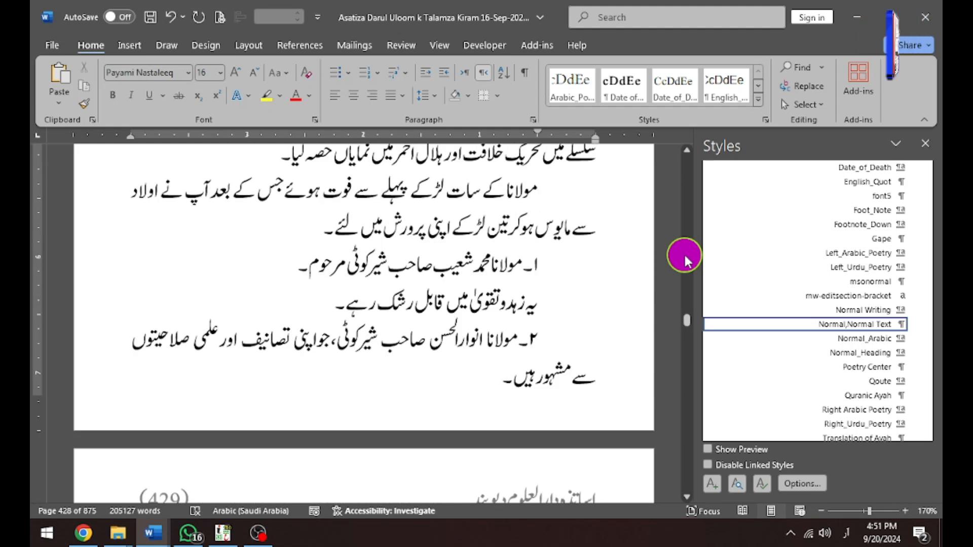
pyautogui.press('Left')
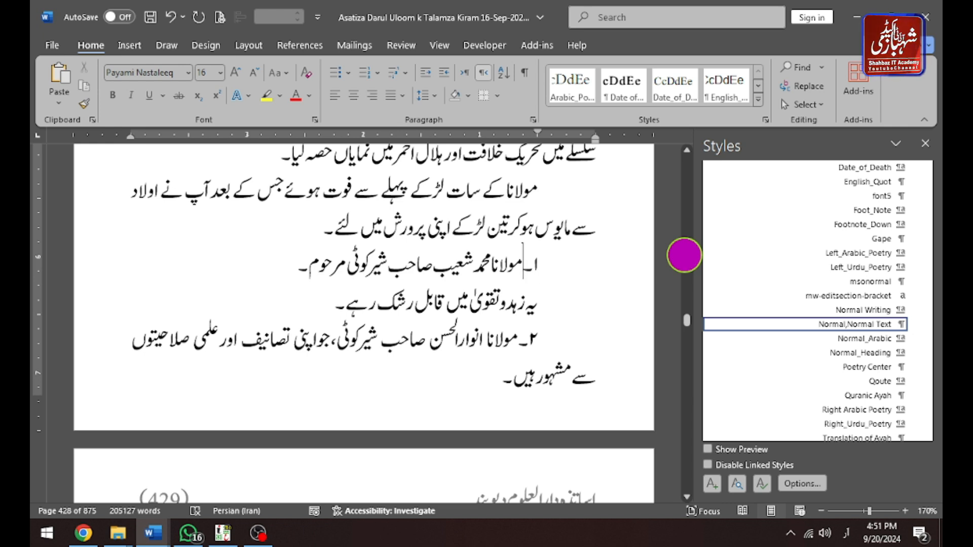
pyautogui.press('Tab')
pyautogui.press('Down')
pyautogui.press('Up')
pyautogui.press('Down')
pyautogui.press('Tab')
# Insert a tab after the number of list item 2 and indent its wrapped second line.
pyautogui.press('Down')
pyautogui.press('Left')
pyautogui.press('Tab')
pyautogui.press('Down')
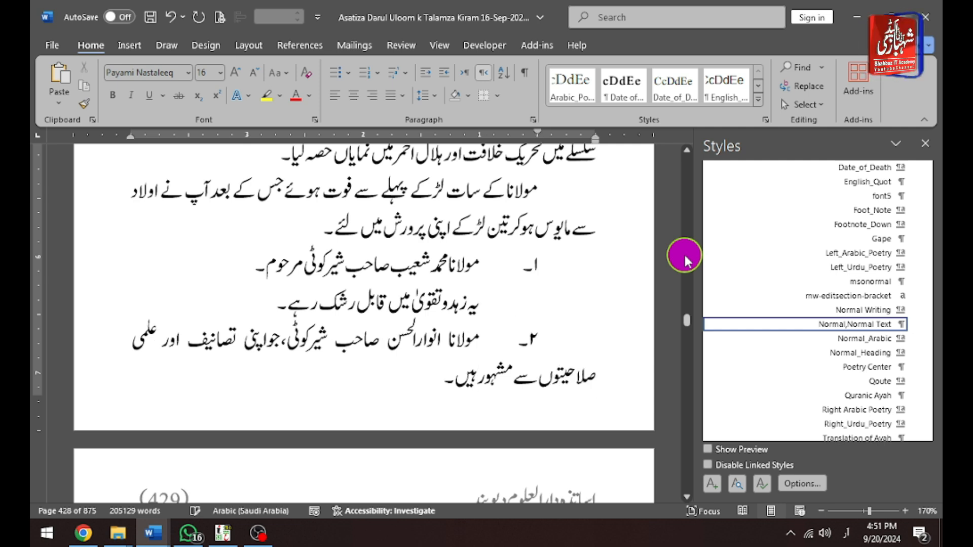
pyautogui.press('Tab')
pyautogui.press('Tab')
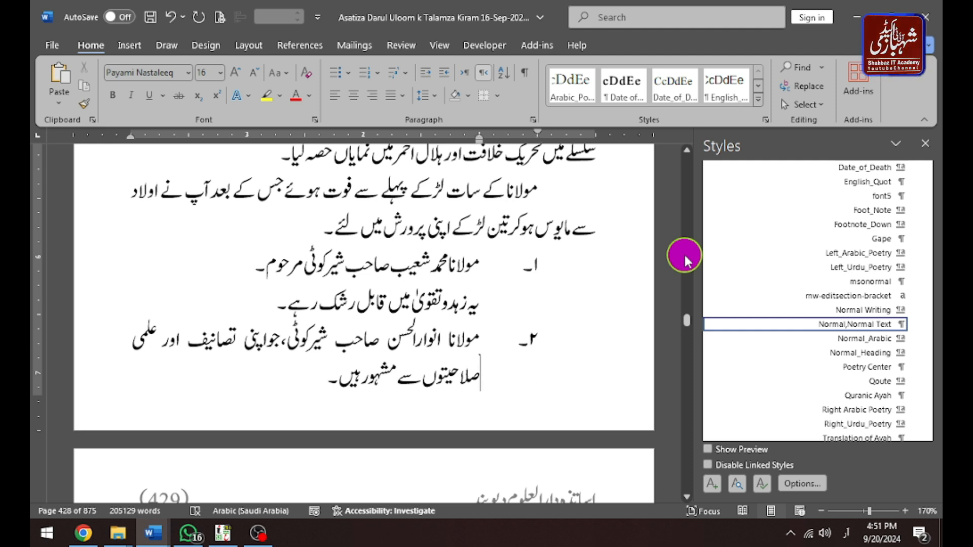
# Redo the line break in list item 2 and indent its wrapped last line with a tab.
pyautogui.press('BackSpace')
pyautogui.hotkey('ctrl', 'z')
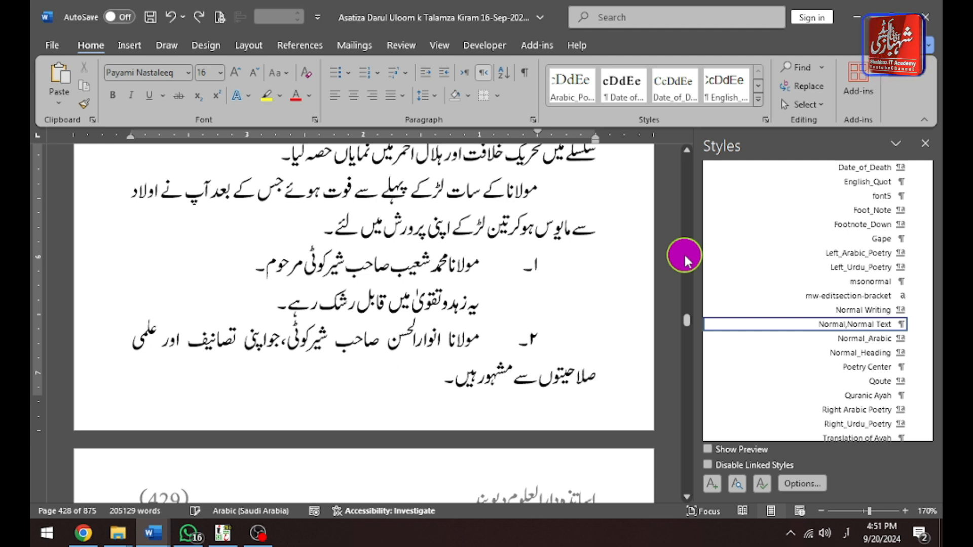
pyautogui.press('Return')
pyautogui.press('Tab')
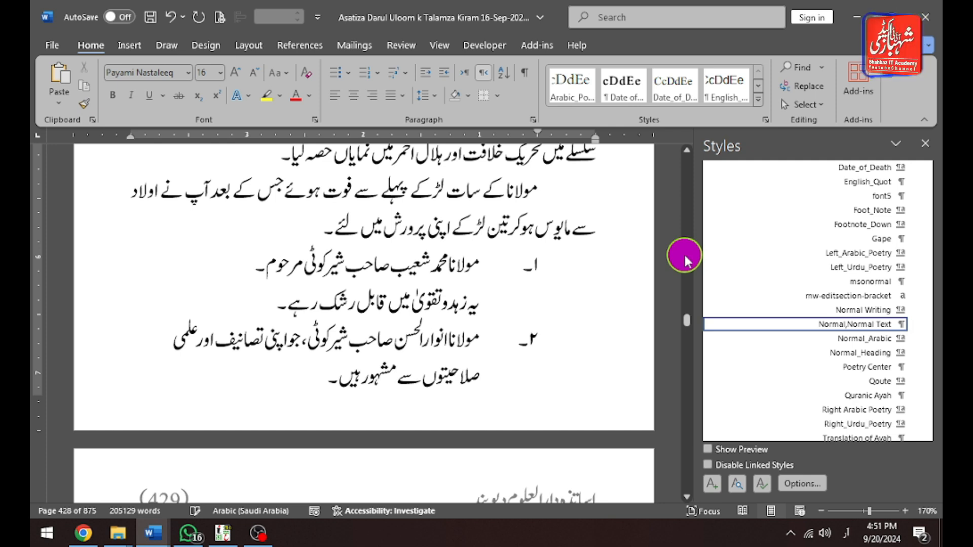
pyautogui.press('Up')
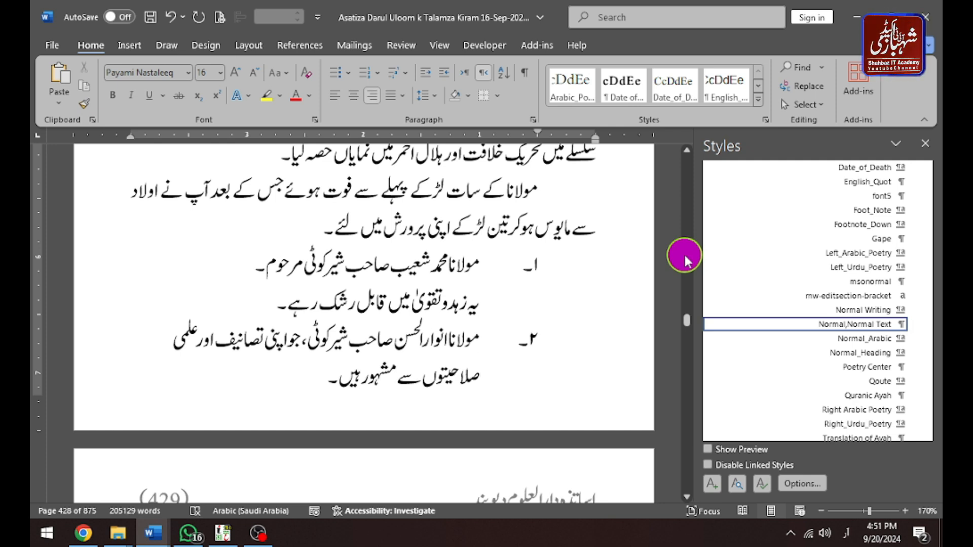
# Insert a tab after the number of list item 3 on page 429 and indent its wrapped lines.
pyautogui.scroll(-3, 683, 253)
pyautogui.scroll(-2, 683, 253)
pyautogui.press('Left')
pyautogui.press('Left')
pyautogui.press('Tab')
pyautogui.scroll(-3, 683, 254)
pyautogui.press('Down')
pyautogui.press('Down')
pyautogui.press('Home')
pyautogui.press('Up')
pyautogui.press('Tab')
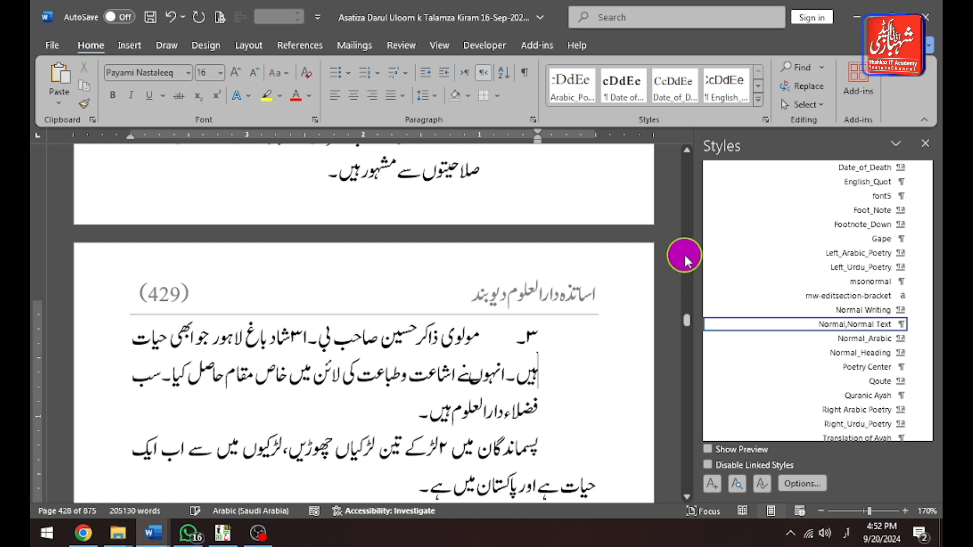
pyautogui.press('Tab')
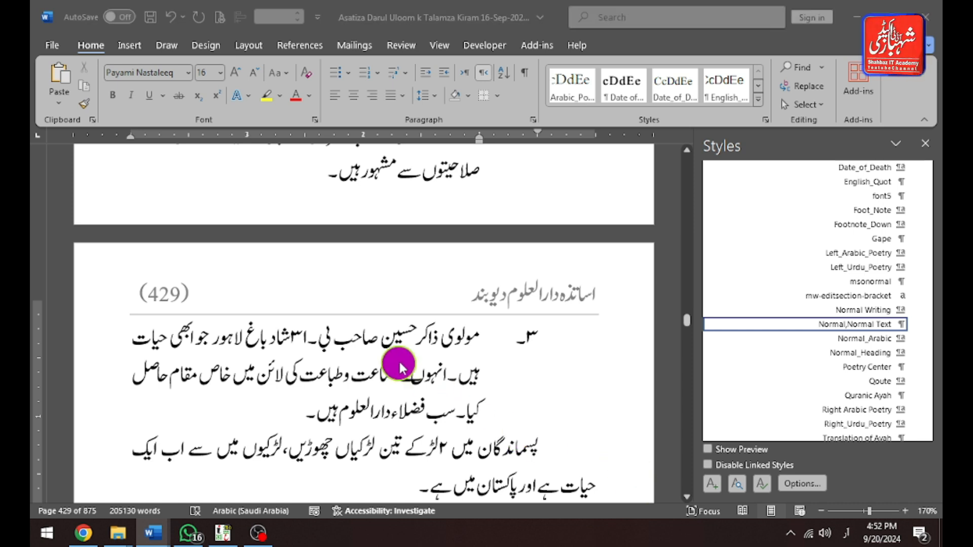
pyautogui.press('F12')
pyautogui.click(422, 375)
pyautogui.click(421, 376)
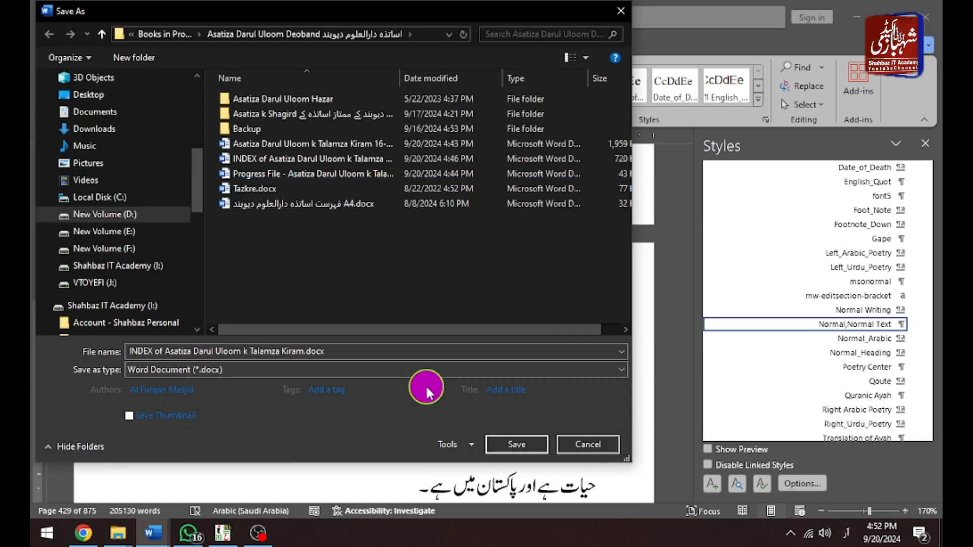
pyautogui.press('Escape')
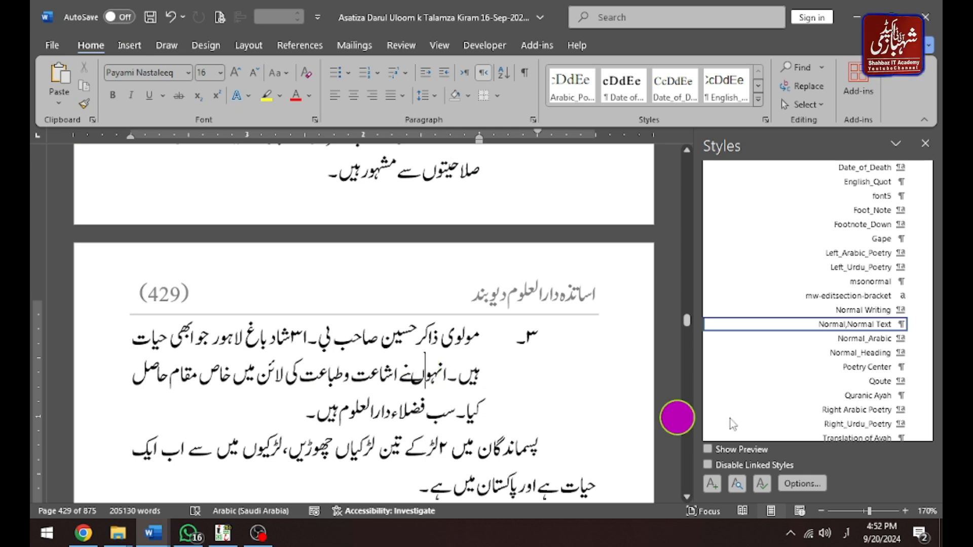
pyautogui.click(745, 426)
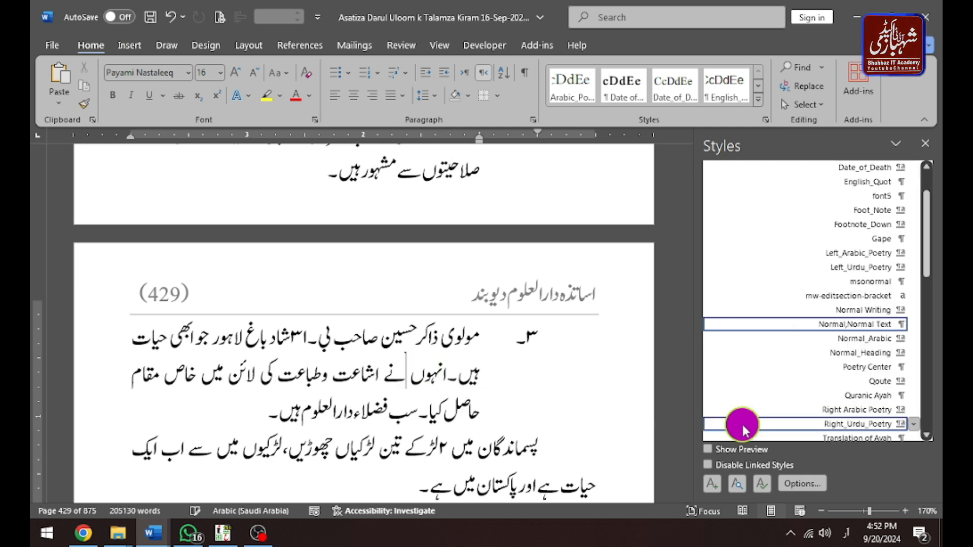
# Select the paragraph about the TV serial Qasas al-Quran and set its character scale to 99% in the Font dialog.
pyautogui.hotkey('ctrl', 'Down')
pyautogui.hotkey('ctrl', 'Down')
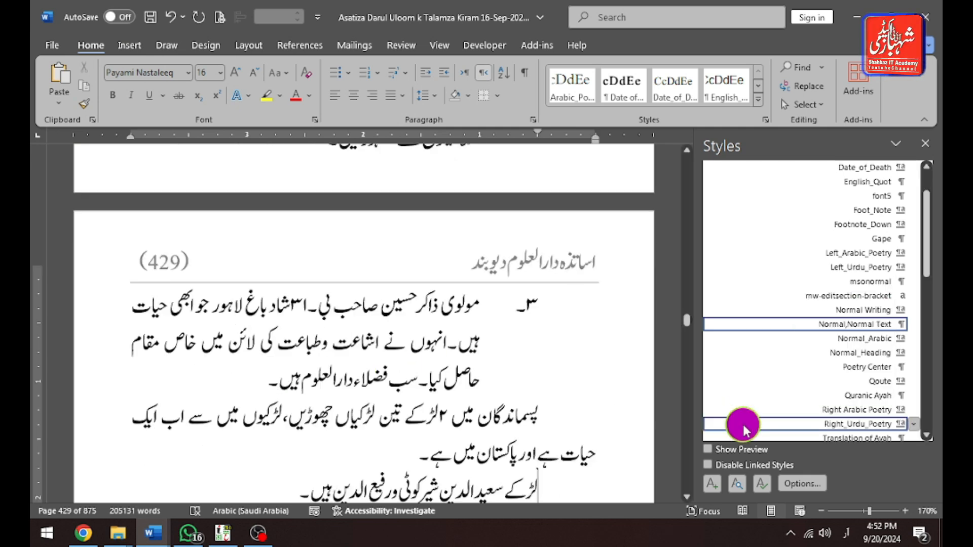
pyautogui.hotkey('ctrl', 'Down')
pyautogui.hotkey('ctrl', 'Down')
pyautogui.hotkey('ctrl', 'Down')
pyautogui.press('Down')
pyautogui.press('Down')
pyautogui.press('Down')
pyautogui.press('Down')
pyautogui.press('Up')
pyautogui.press('Up')
pyautogui.press('Up')
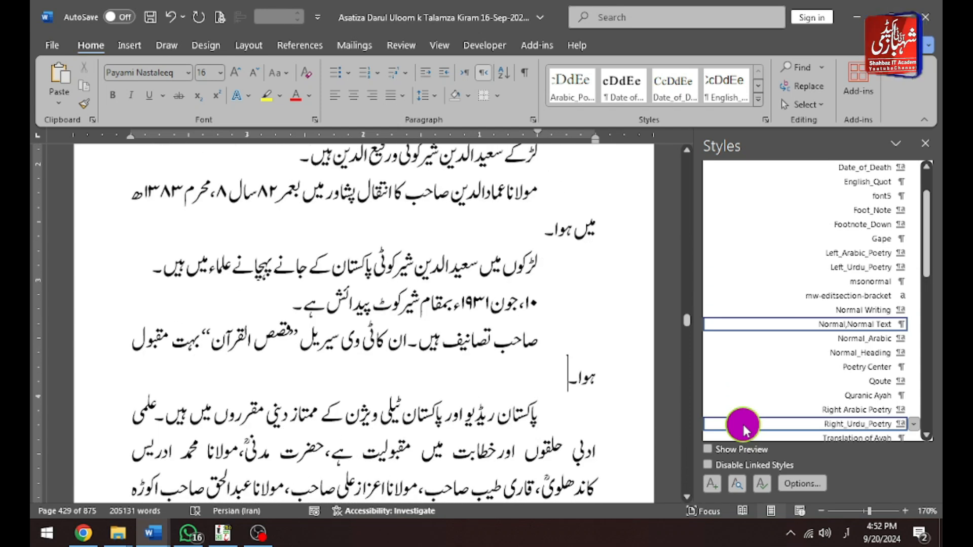
pyautogui.hotkey('ctrl', 'shift', 'Up')
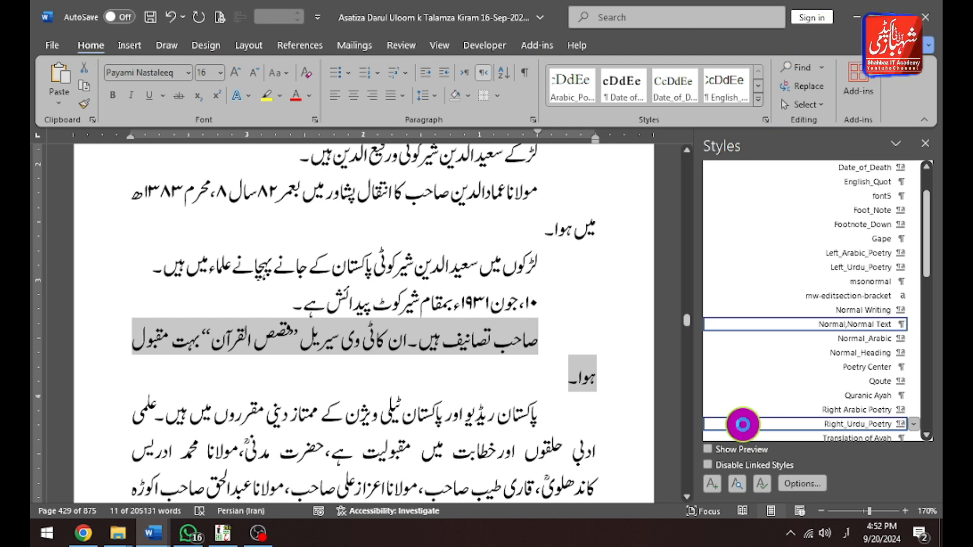
pyautogui.hotkey('ctrl', 'd')
pyautogui.write('99')
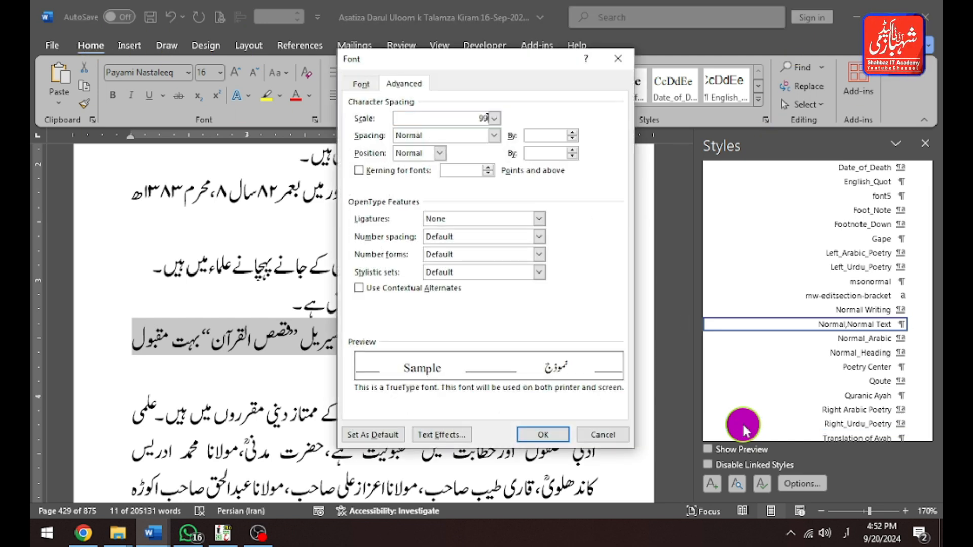
pyautogui.press('Return')
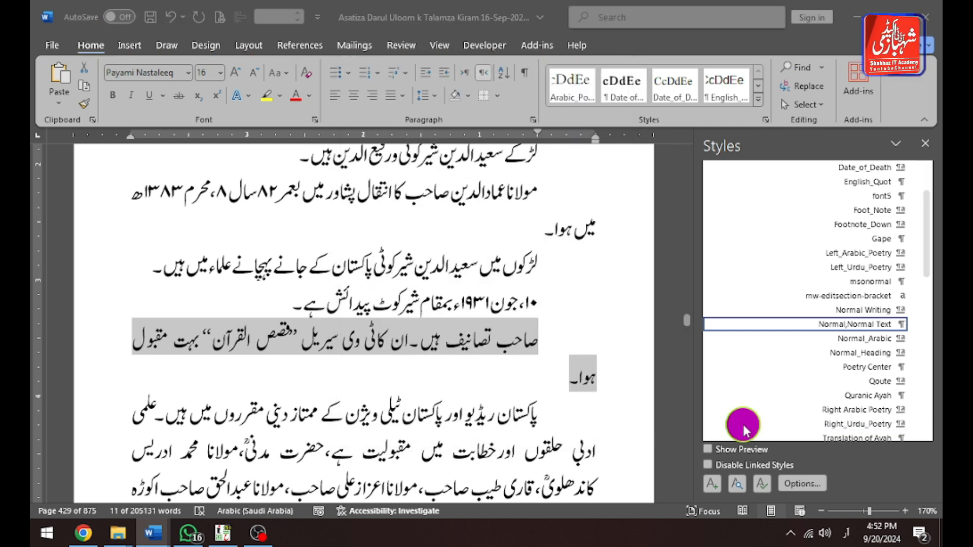
pyautogui.press('Right')
pyautogui.hotkey('ctrl', 'Left')
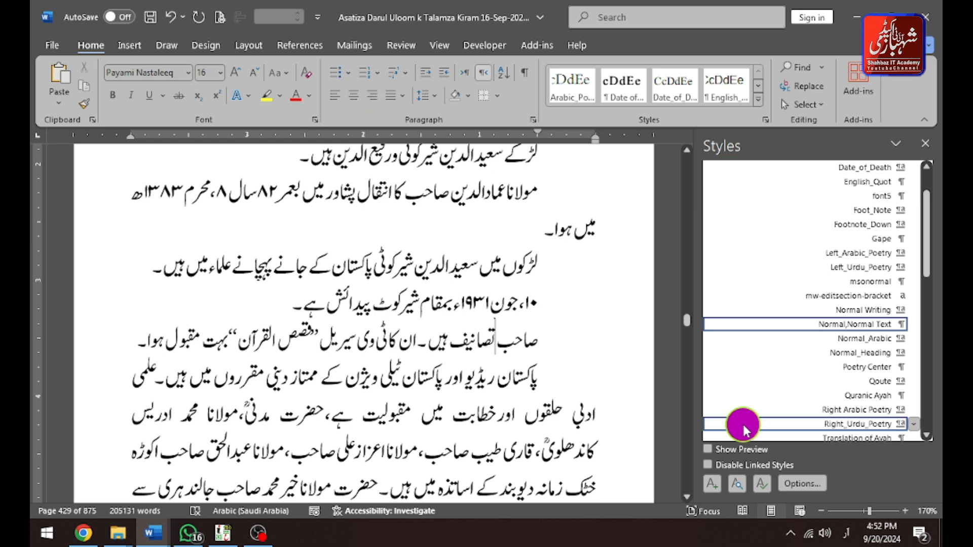
# Select the paragraph's ending from 'Hazrat Maulana Khair Muhammad' onward and condense its character scale to 99% so the last word fits.
pyautogui.press('Down')
pyautogui.press('Down')
pyautogui.press('Down')
pyautogui.press('Down')
pyautogui.press('Down')
pyautogui.press('Down')
pyautogui.press('Down')
pyautogui.press('Down')
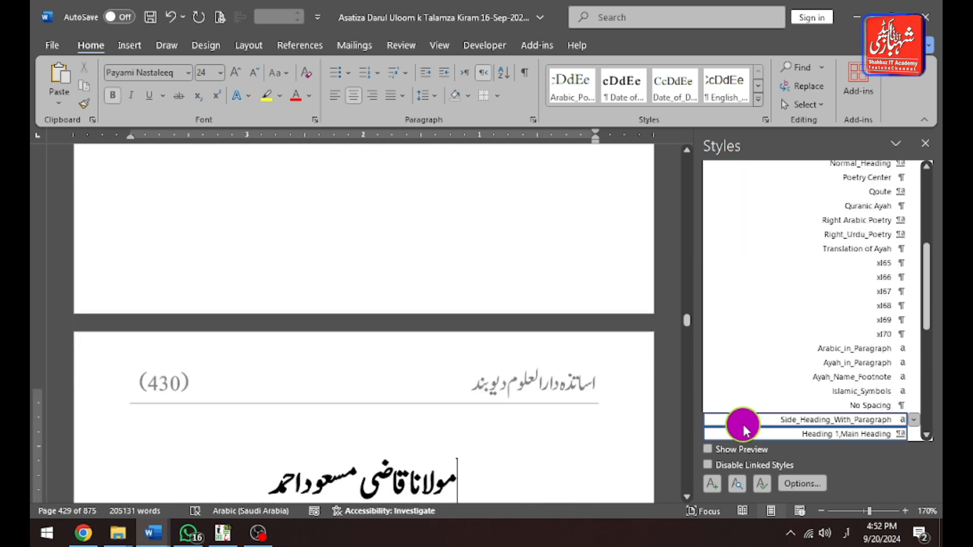
pyautogui.scroll(8, 557, 321)
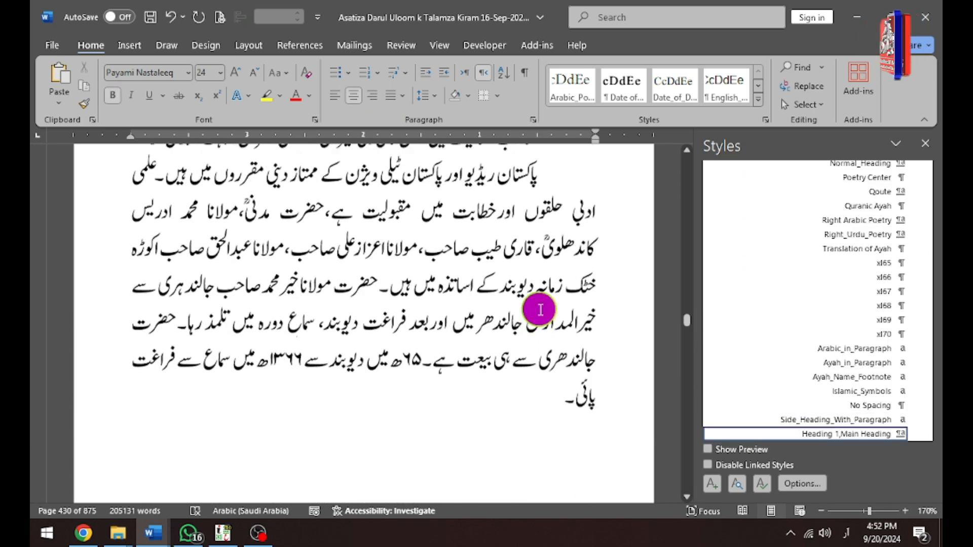
pyautogui.click(615, 413)
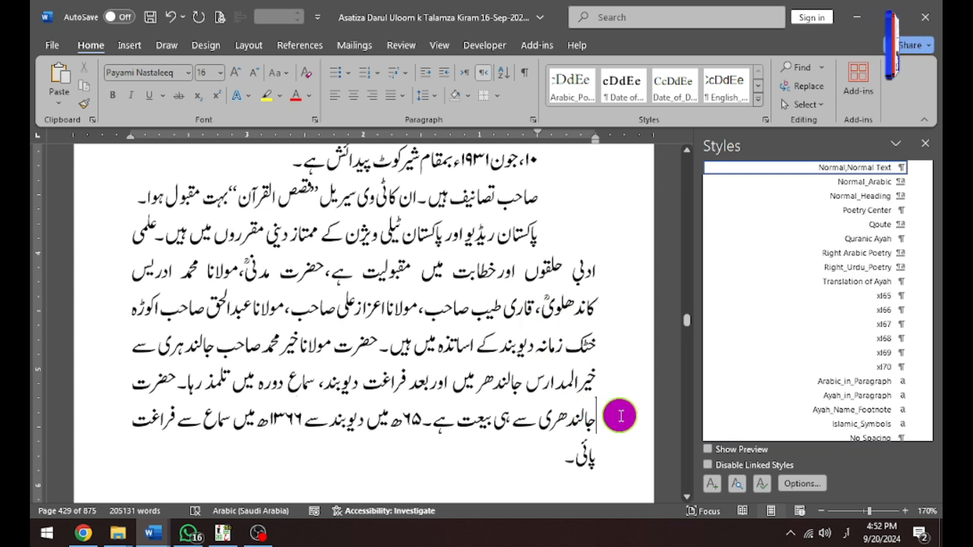
pyautogui.doubleClick(619, 415)
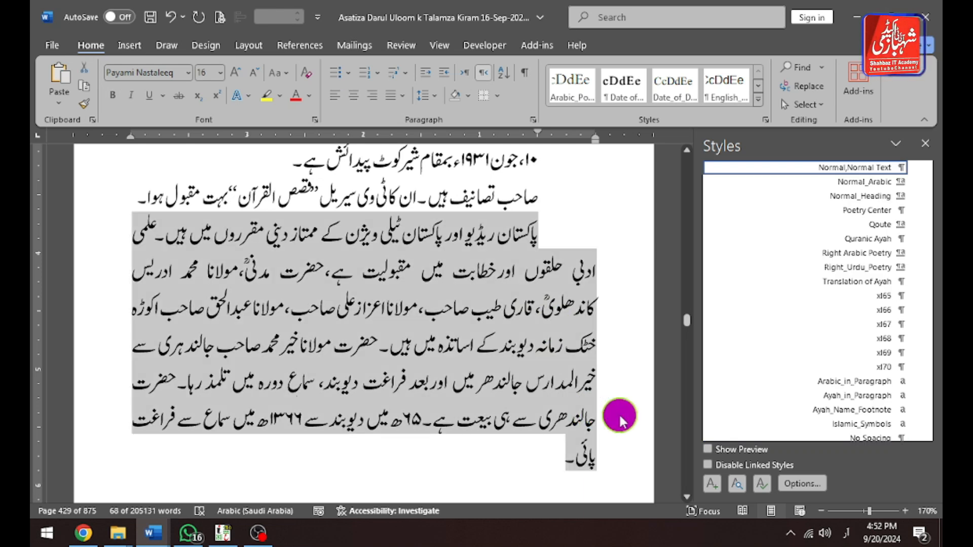
pyautogui.press('Down')
pyautogui.press('Down')
pyautogui.press('Up')
pyautogui.hotkey('ctrl', 'Left')
pyautogui.hotkey('ctrl', 'Left')
pyautogui.hotkey('ctrl', 'Left')
pyautogui.hotkey('ctrl', 'Left')
pyautogui.press('Left')
pyautogui.press('Left')
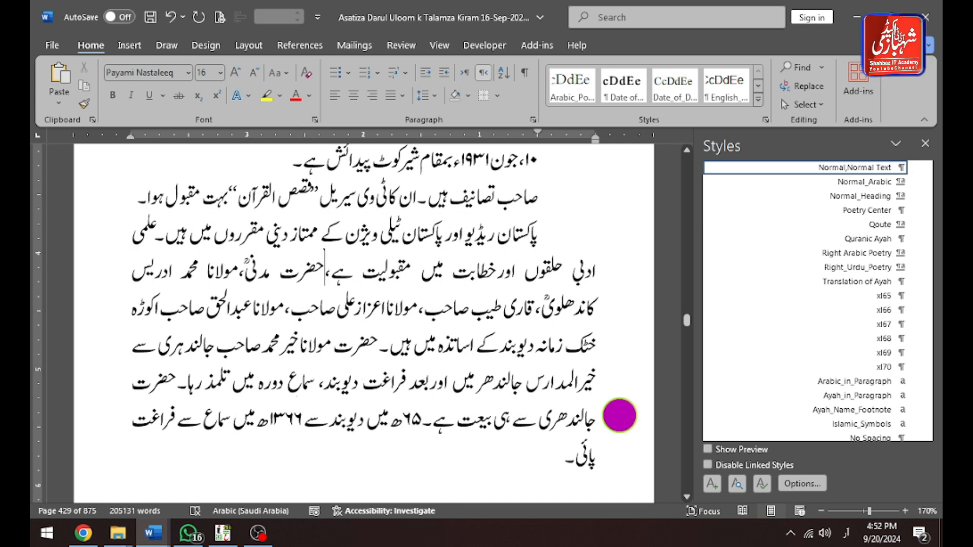
pyautogui.press('Down')
pyautogui.press('Home')
pyautogui.press('Left')
pyautogui.hotkey('ctrl', 'Left')
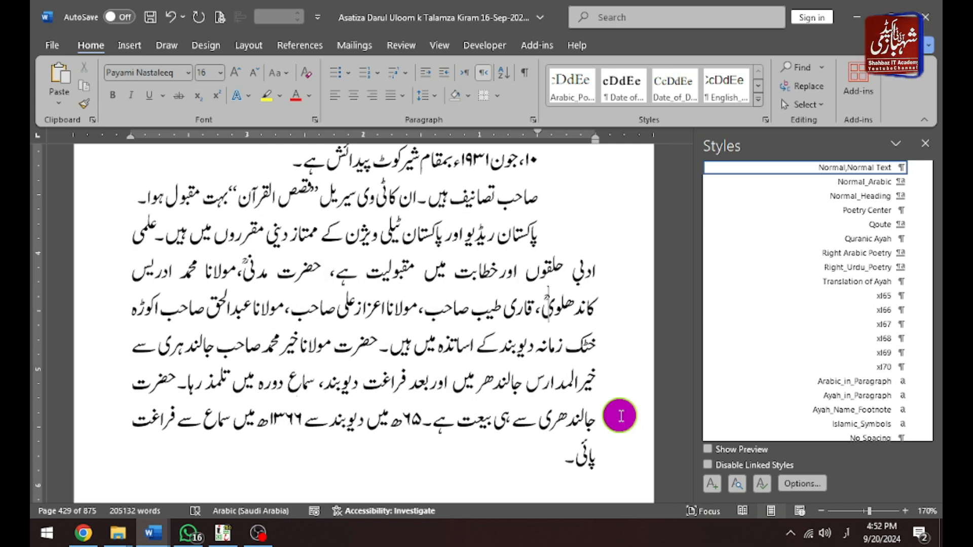
pyautogui.press('Left')
pyautogui.press('Left')
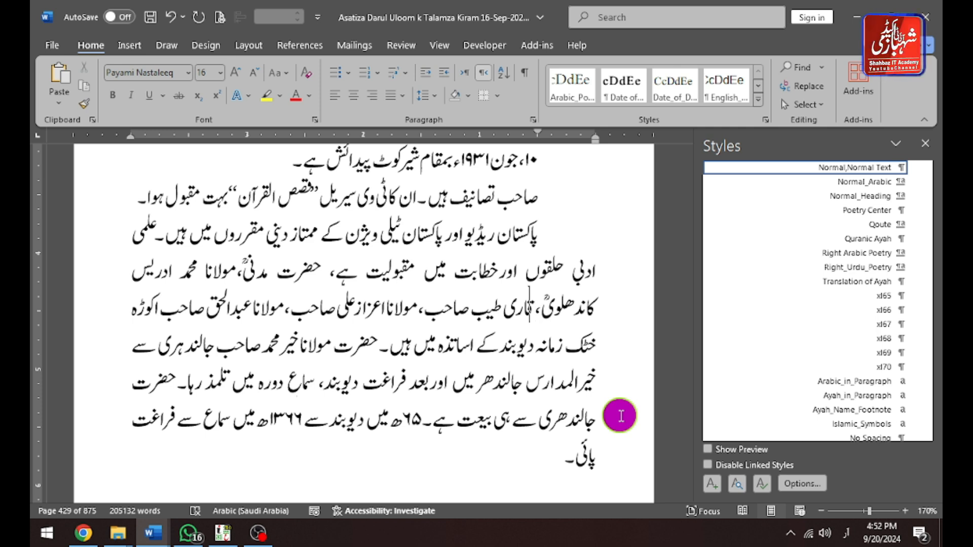
pyautogui.press('Down')
pyautogui.press('Down')
pyautogui.hotkey('ctrl', 'Left')
pyautogui.hotkey('ctrl', 'Left')
pyautogui.hotkey('ctrl', 'Left')
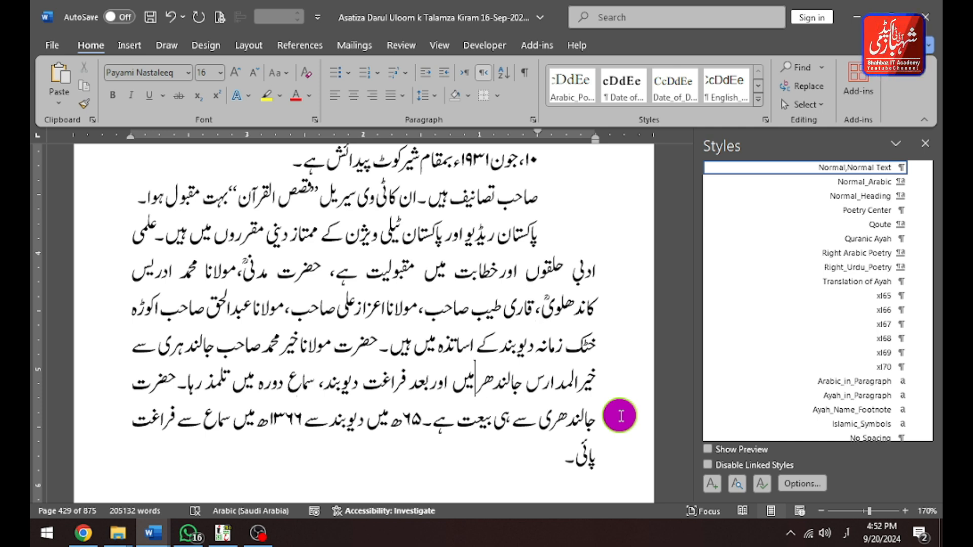
pyautogui.press('Up')
pyautogui.hotkey('ctrl', 'Left')
pyautogui.hotkey('ctrl', 'Left')
pyautogui.hotkey('ctrl', 'Left')
pyautogui.hotkey('ctrl', 'Left')
pyautogui.hotkey('ctrl', 'shift', 'End')
pyautogui.press('alt')
pyautogui.press('h')
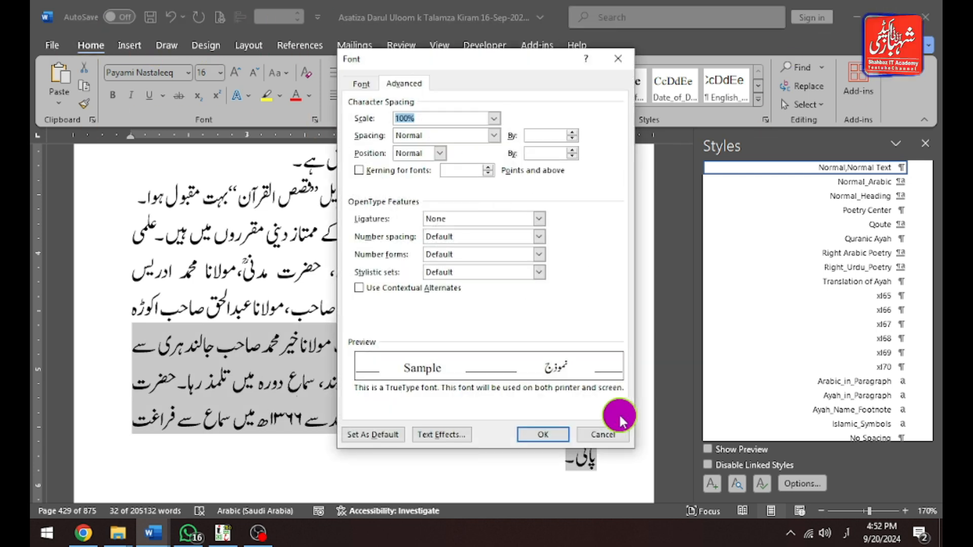
pyautogui.write('98')
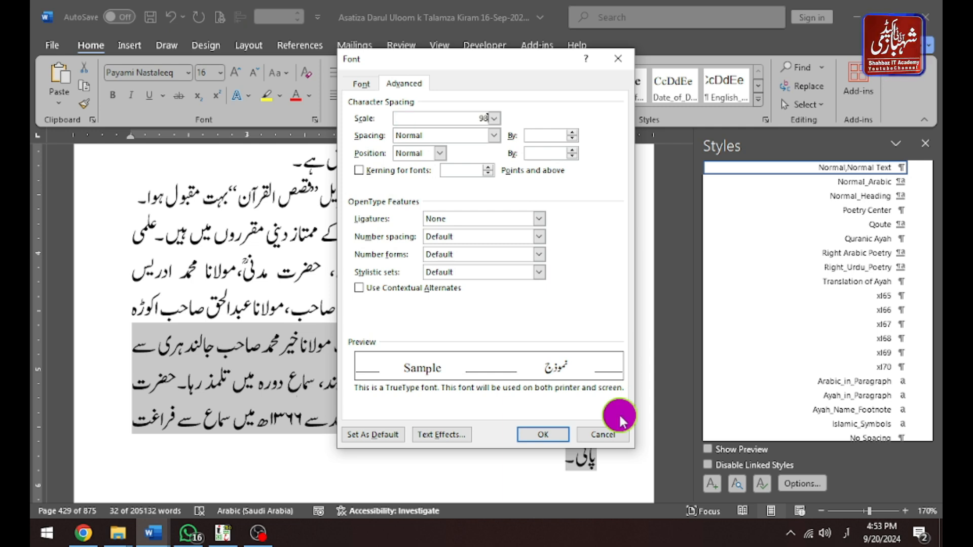
pyautogui.press('Return')
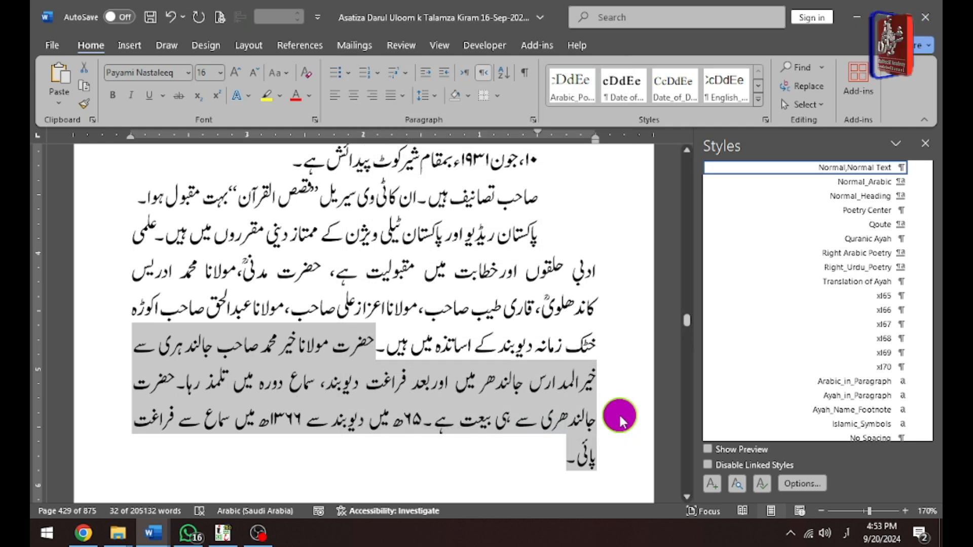
pyautogui.hotkey('ctrl', 'd')
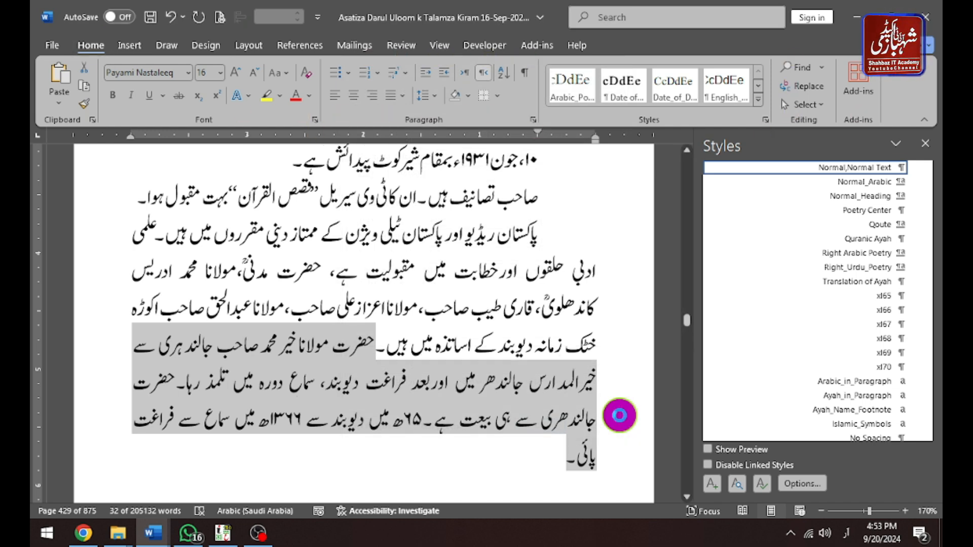
pyautogui.press('Return')
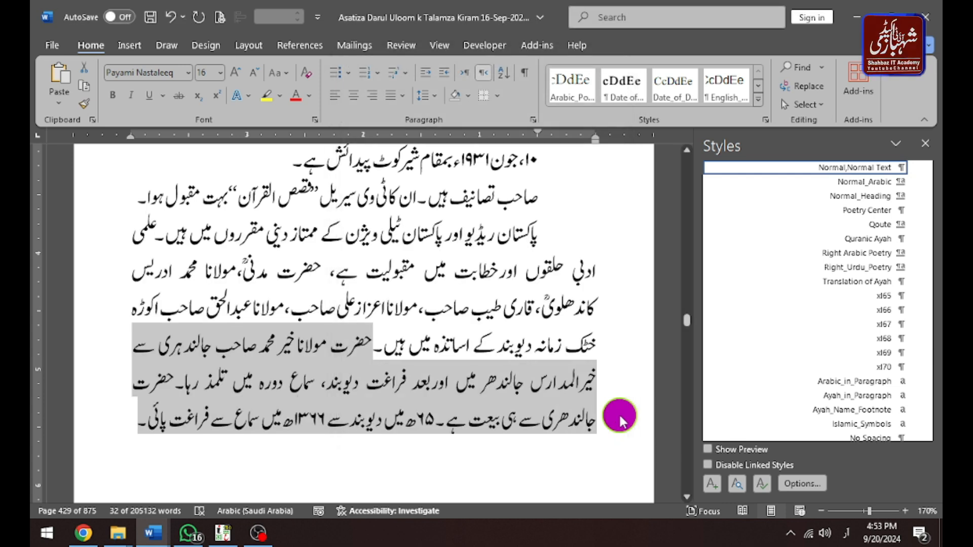
# Scroll back through the biography up to its heading to review the formatting.
pyautogui.press('Right')
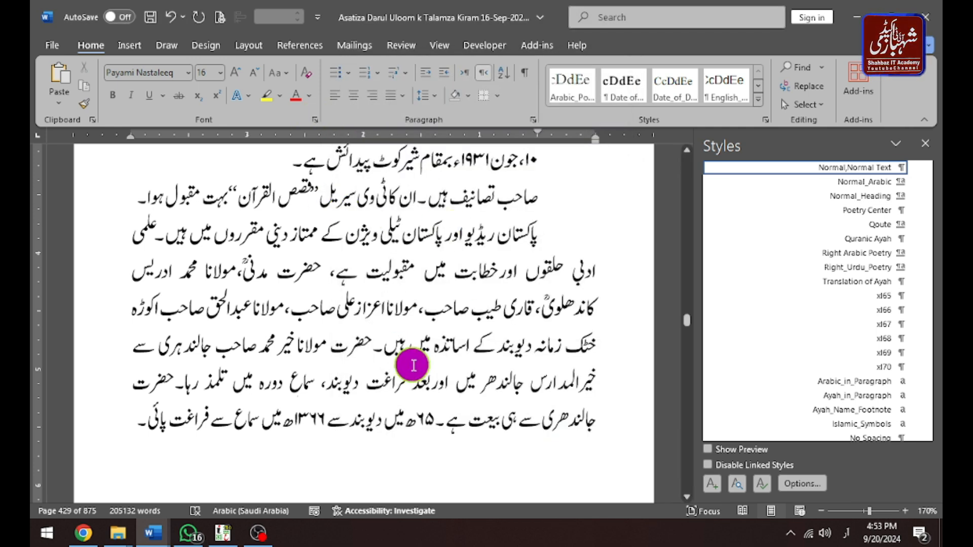
pyautogui.scroll(7, 414, 364)
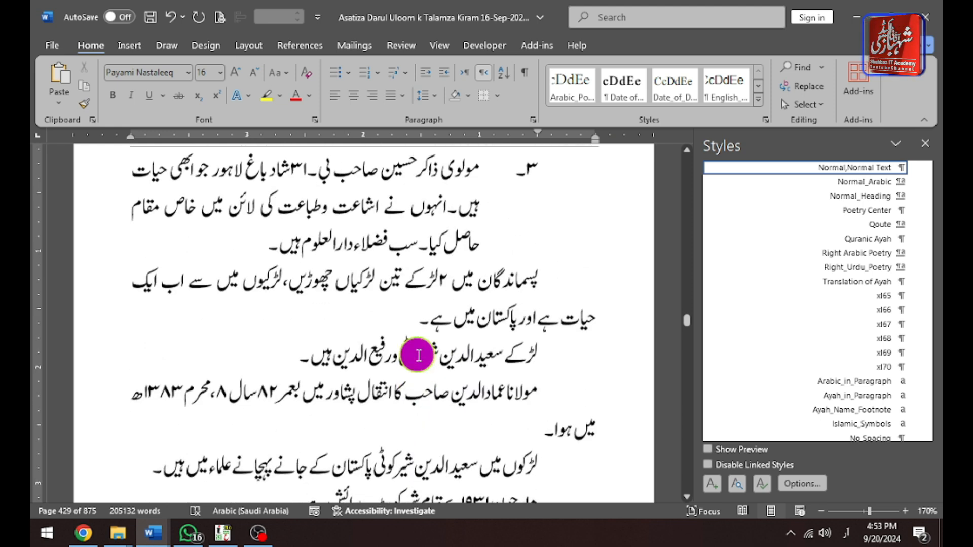
pyautogui.scroll(-5, 419, 355)
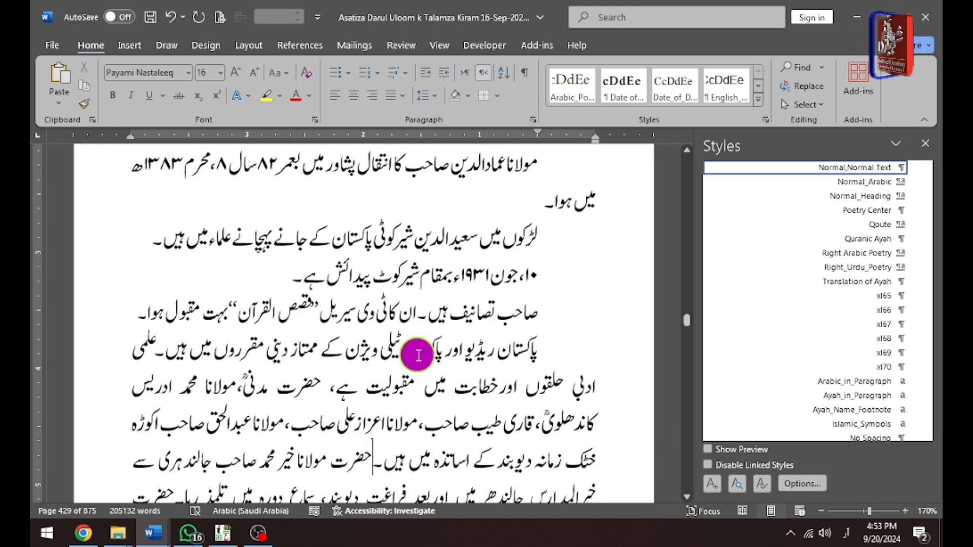
pyautogui.scroll(-1, 418, 355)
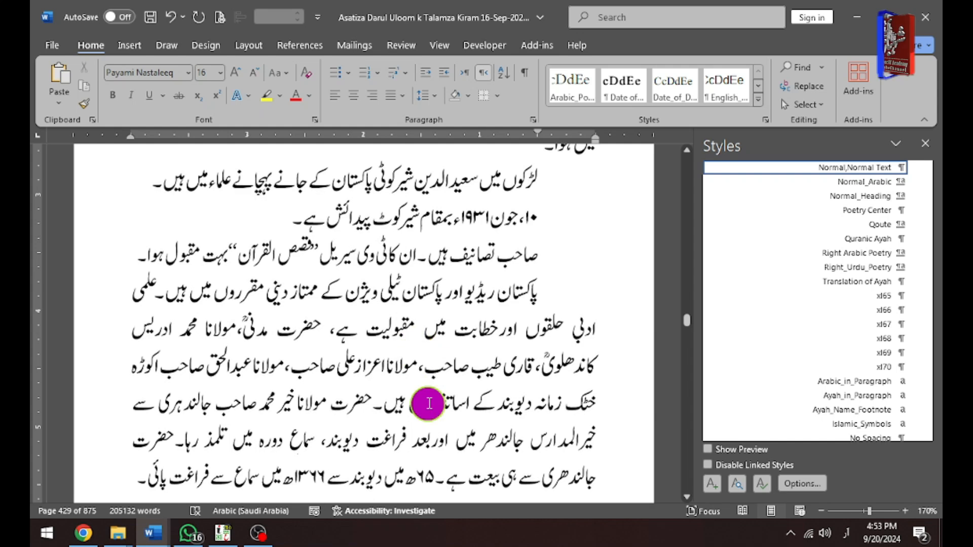
pyautogui.scroll(5, 423, 380)
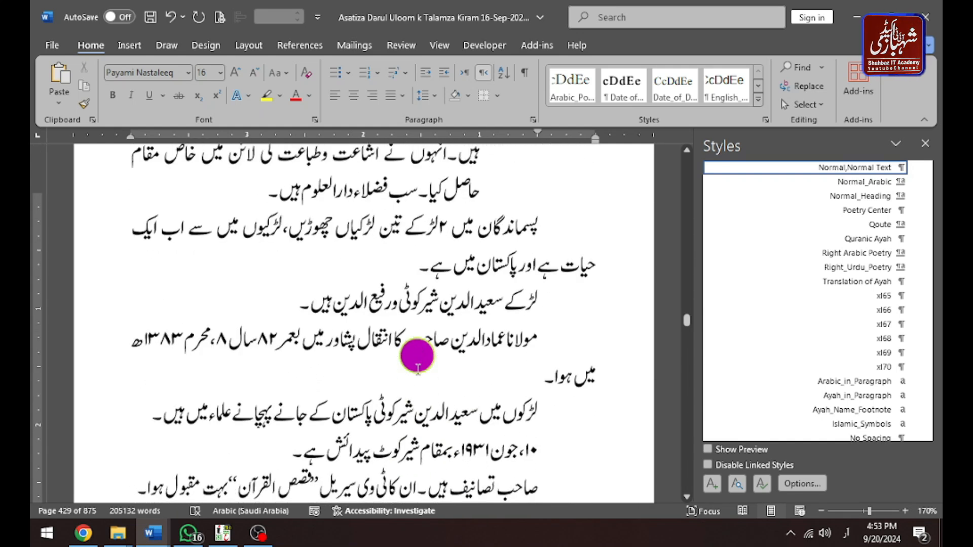
pyautogui.scroll(4, 383, 295)
pyautogui.scroll(2, 382, 294)
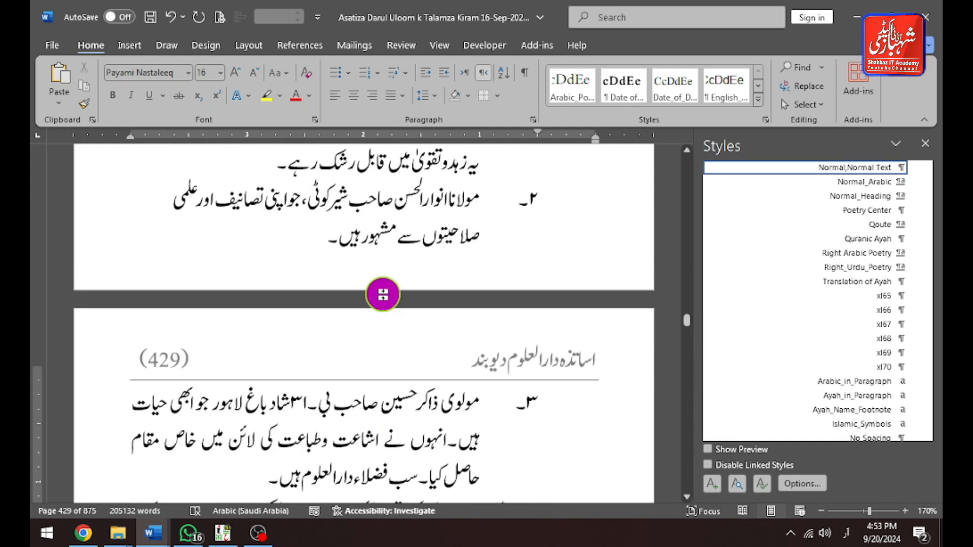
pyautogui.scroll(6, 382, 294)
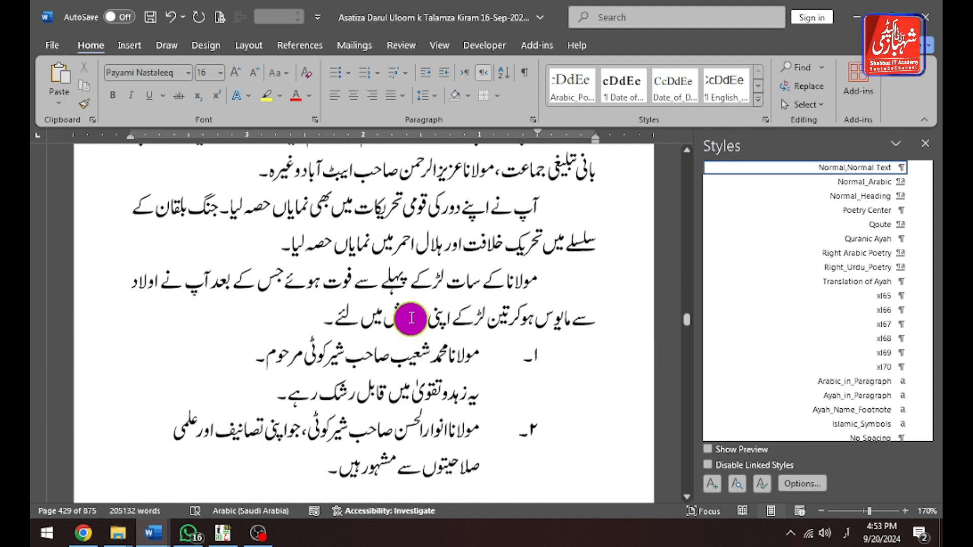
pyautogui.scroll(3, 411, 318)
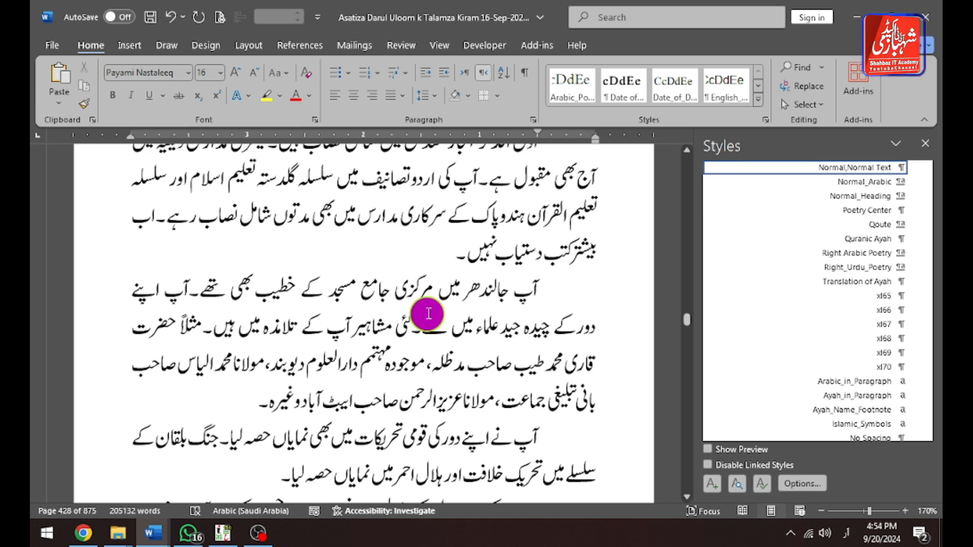
pyautogui.scroll(6, 428, 324)
pyautogui.scroll(9, 428, 313)
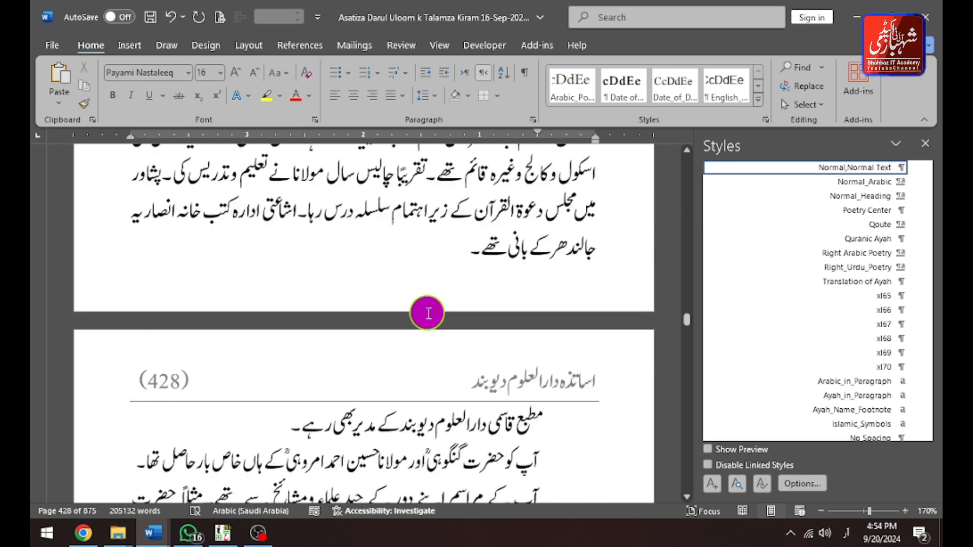
pyautogui.scroll(4, 428, 313)
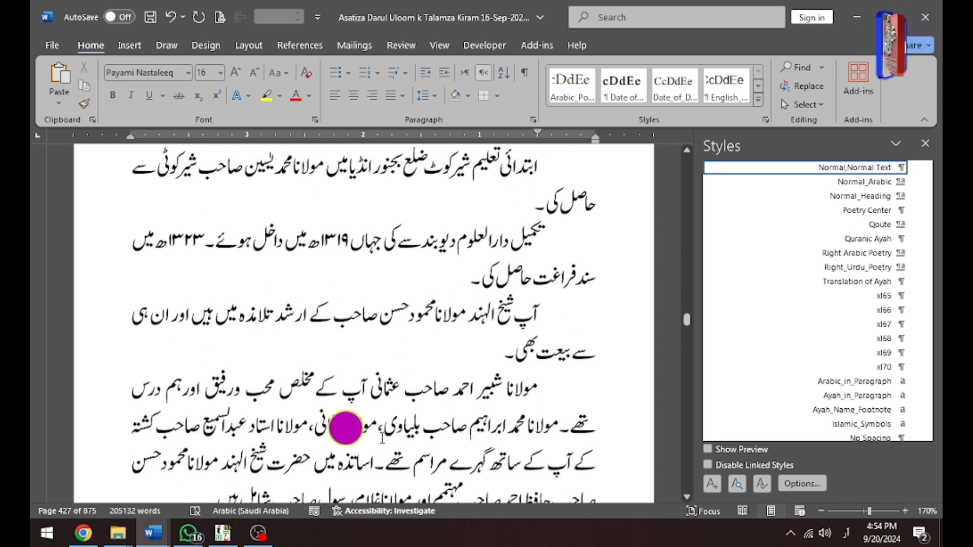
pyautogui.scroll(-3, 403, 428)
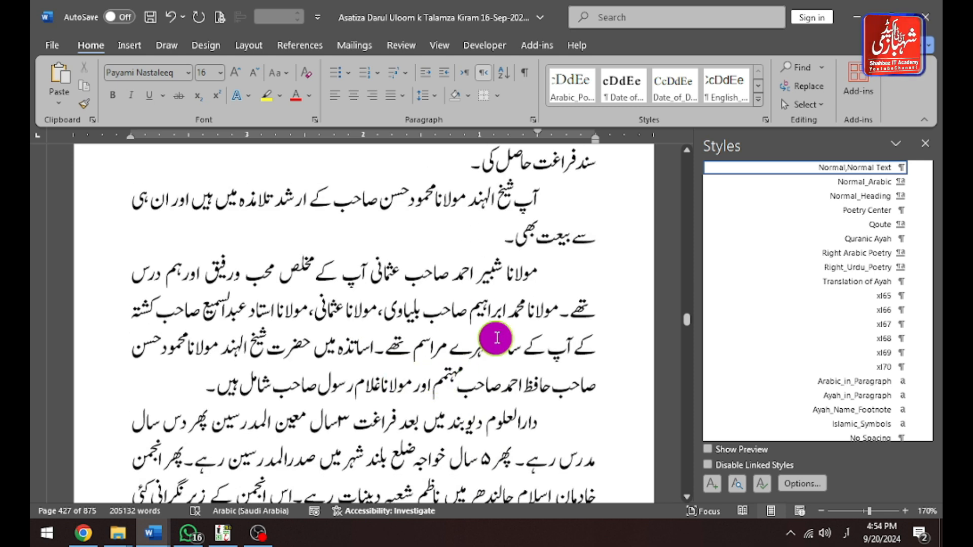
pyautogui.scroll(4, 479, 315)
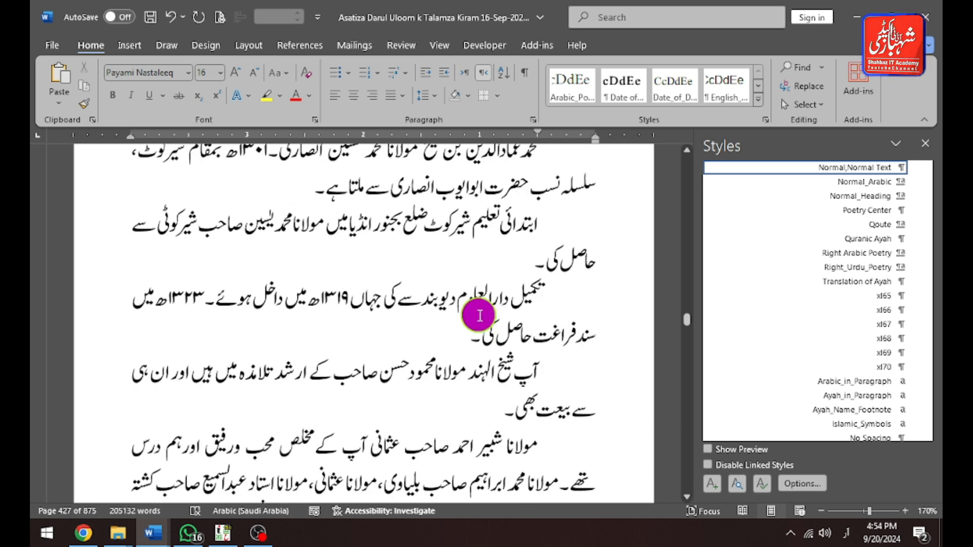
pyautogui.scroll(4, 478, 312)
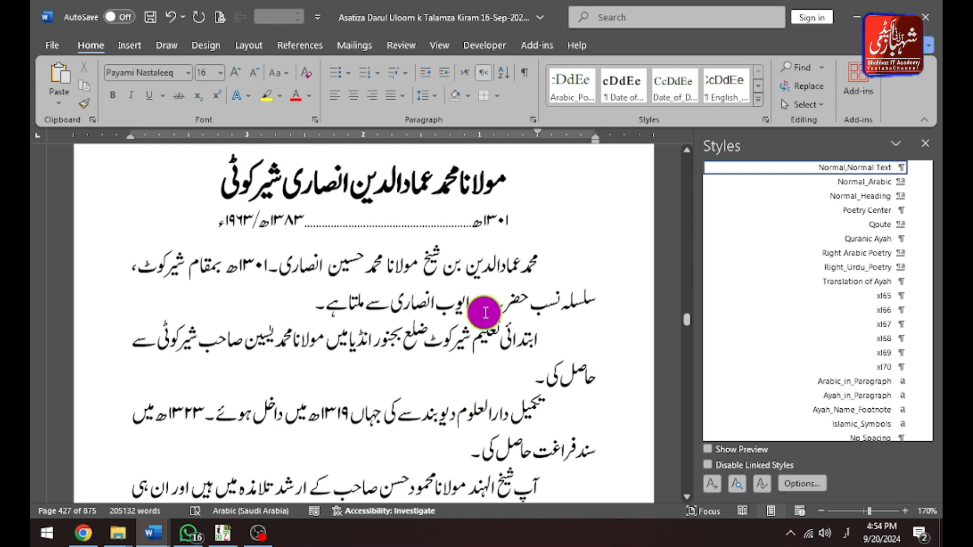